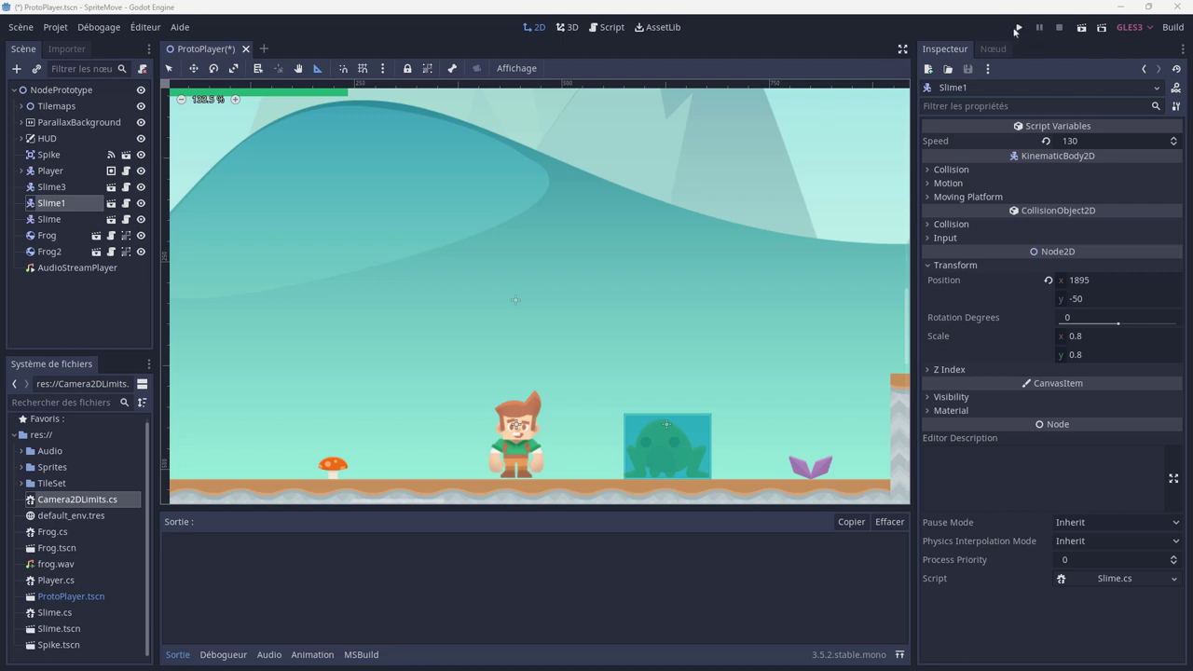
Save and run the ProtoPlayer level, run and jump onto the raised platform, maximize, then close the game.
click(1018, 27)
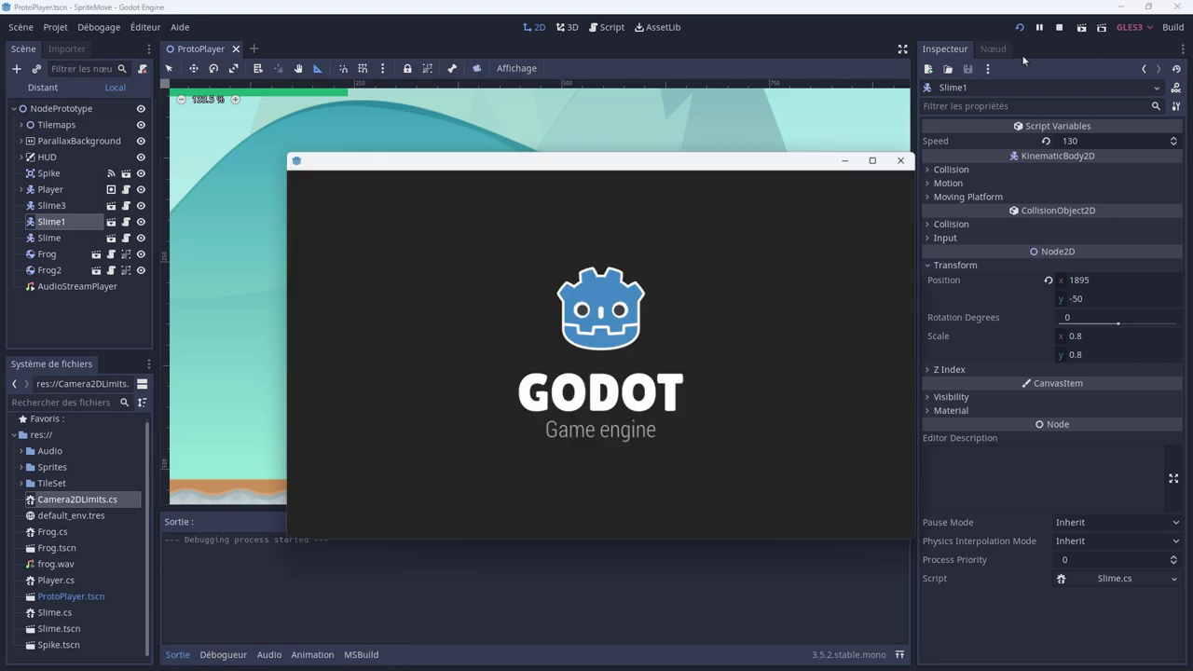
key(Right)
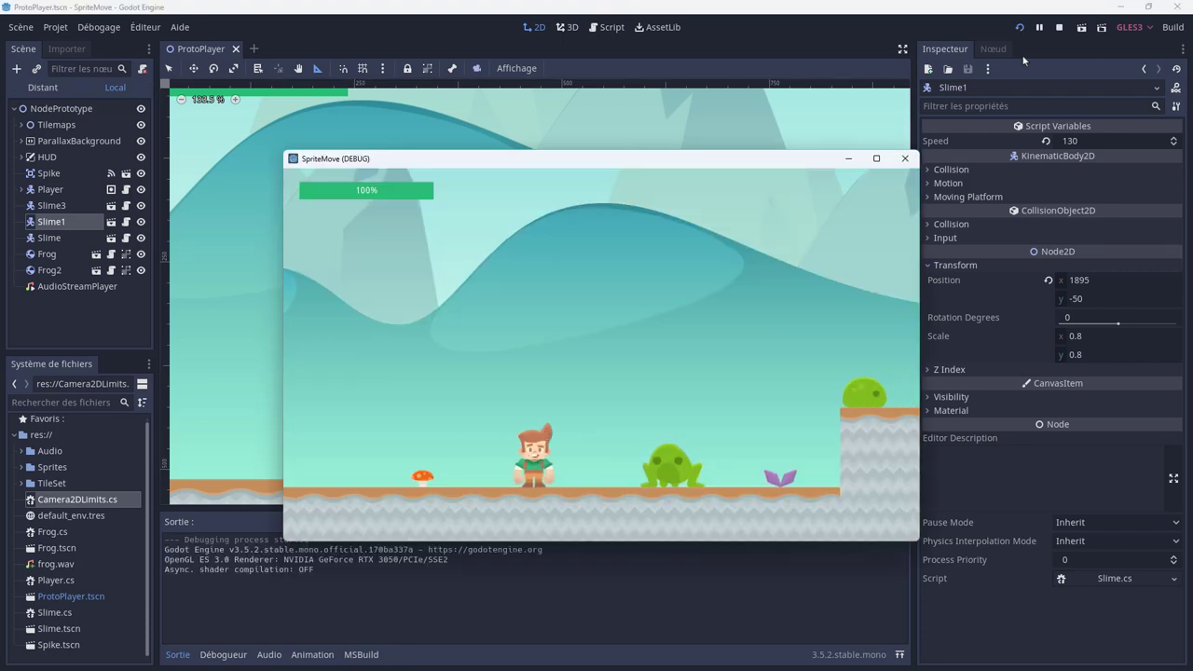
key(space)
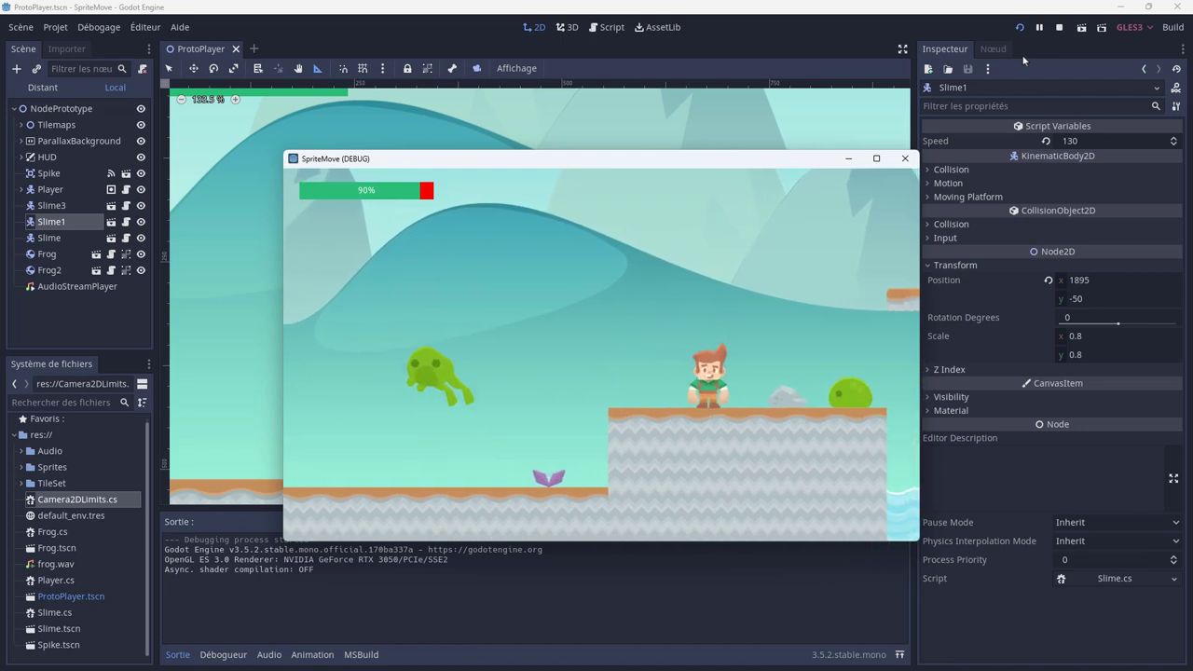
key(space)
key(space)
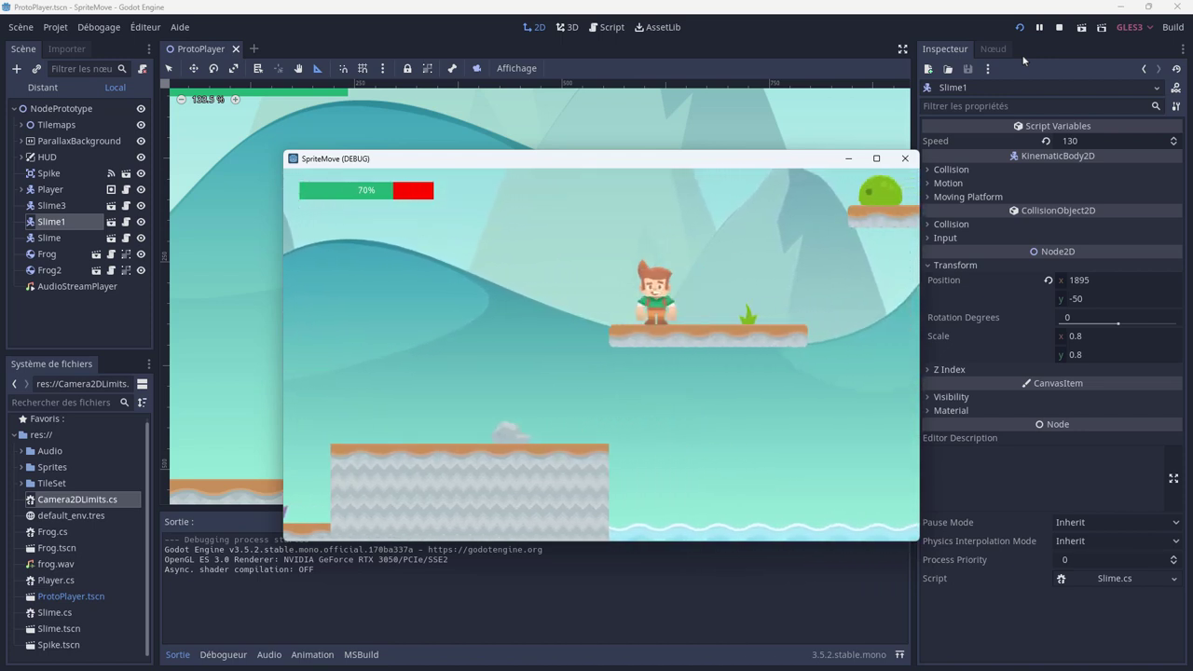
key(Right)
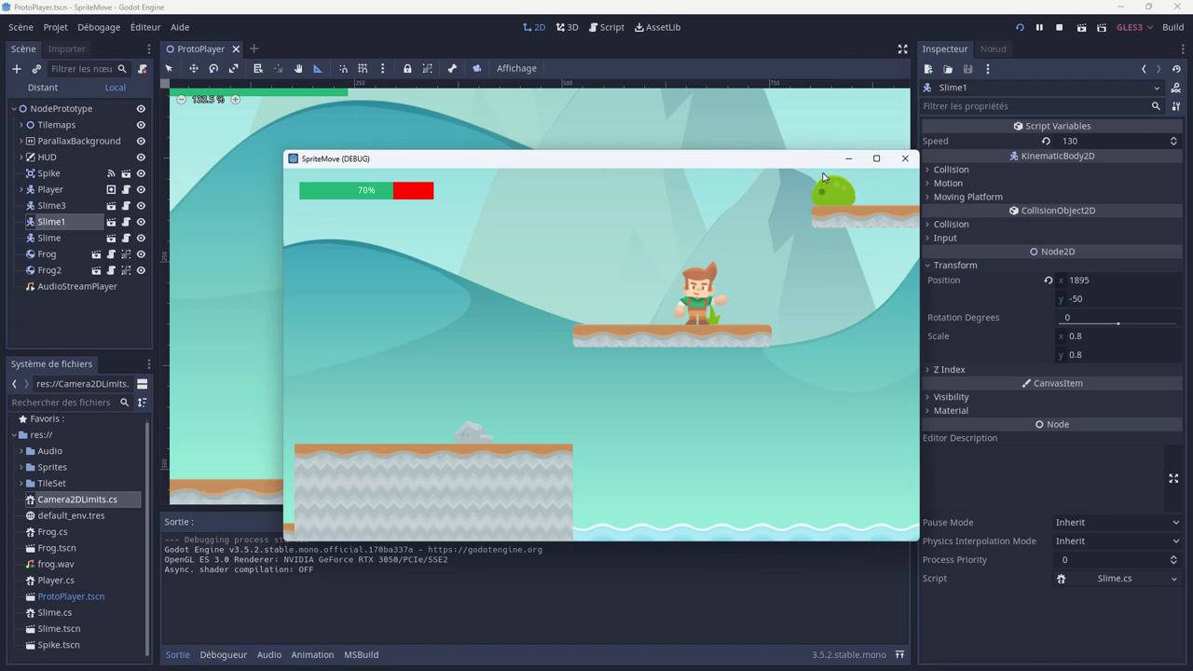
click(876, 162)
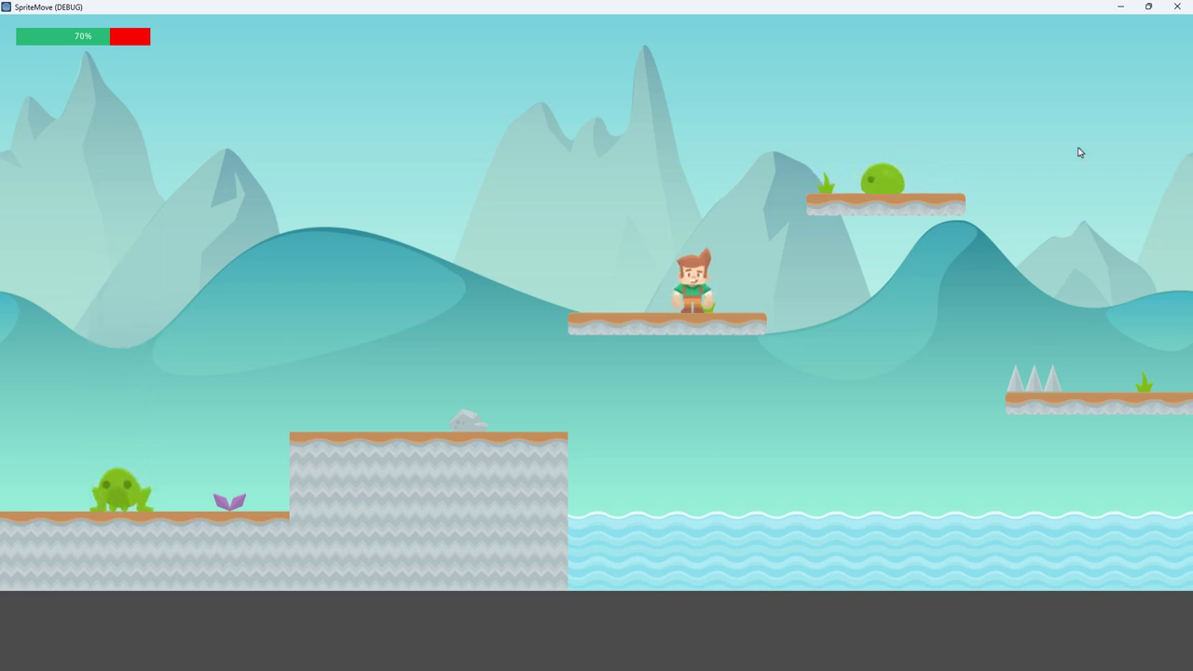
click(1177, 6)
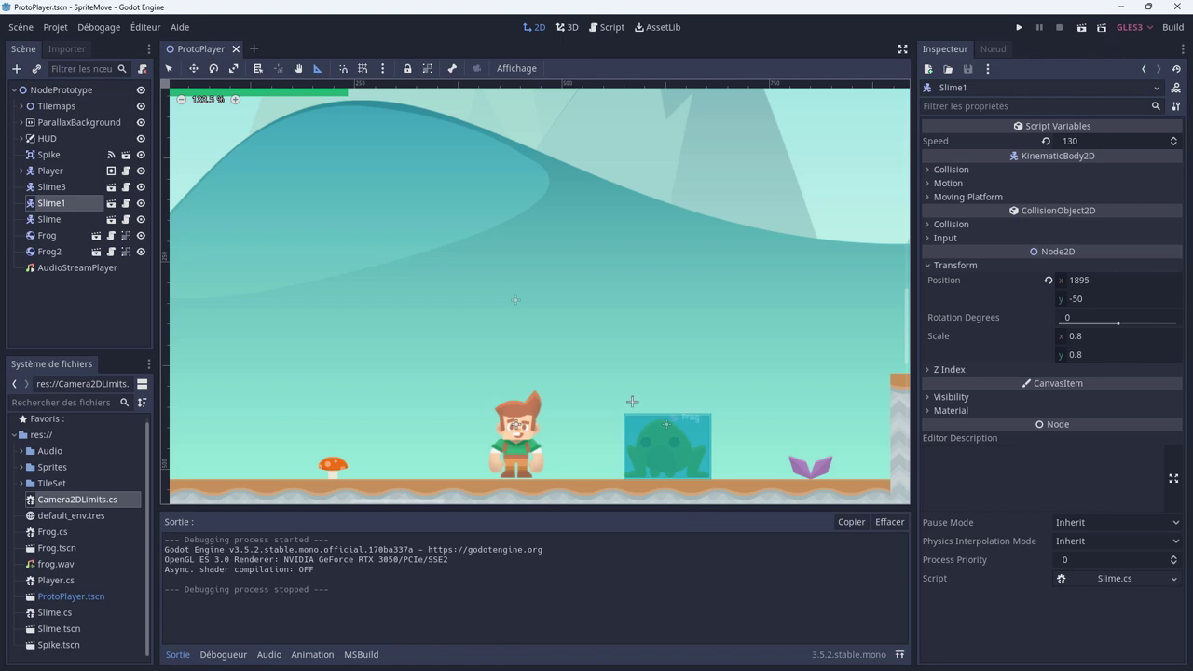
In Project Settings under Display > Window, set the stretch Mode to 2d.
mouse_move(617, 421)
middle_down()
mouse_move(612, 383)
mouse_move(583, 383)
middle_up()
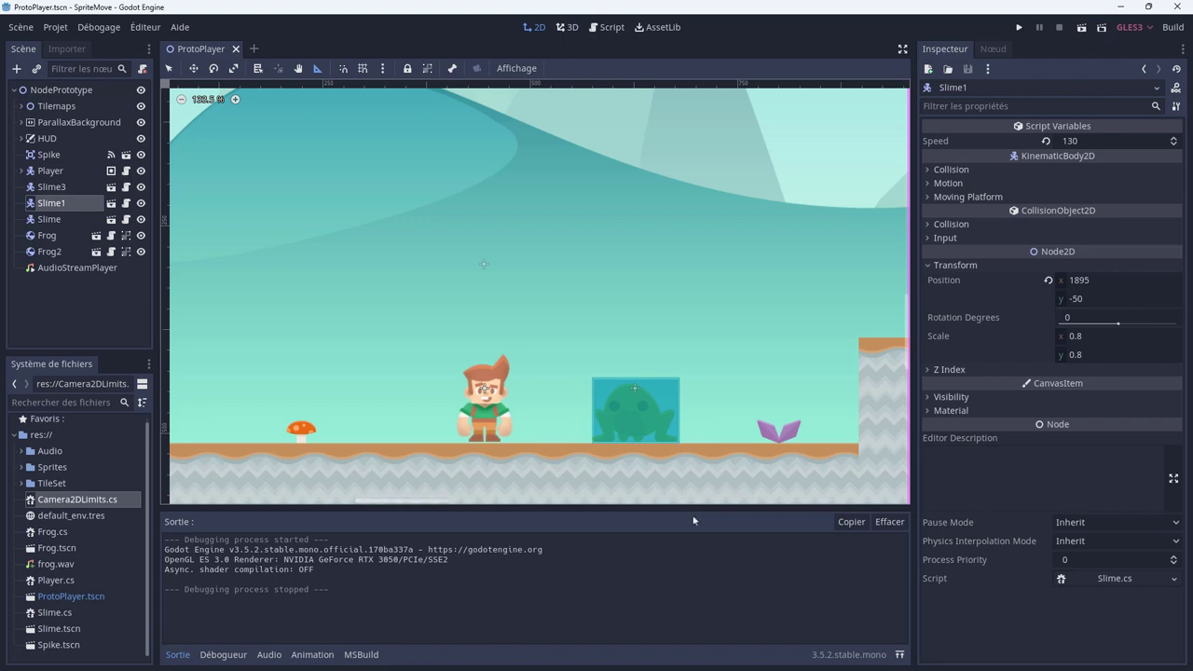
click(57, 28)
click(71, 44)
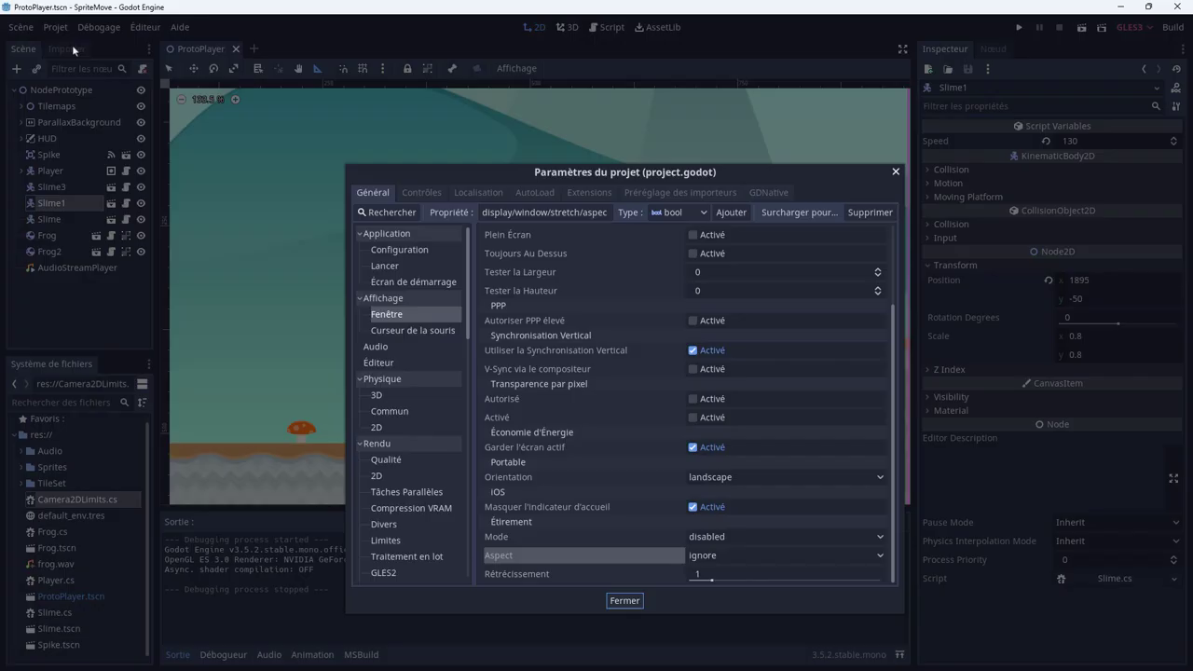
click(386, 316)
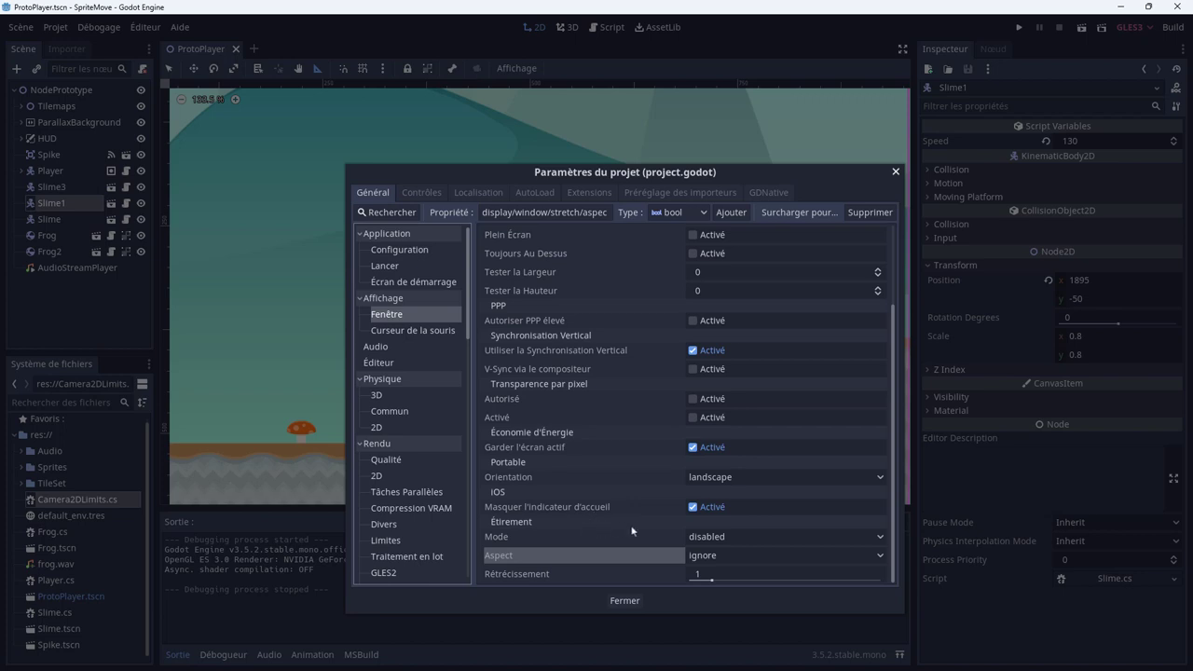
click(739, 538)
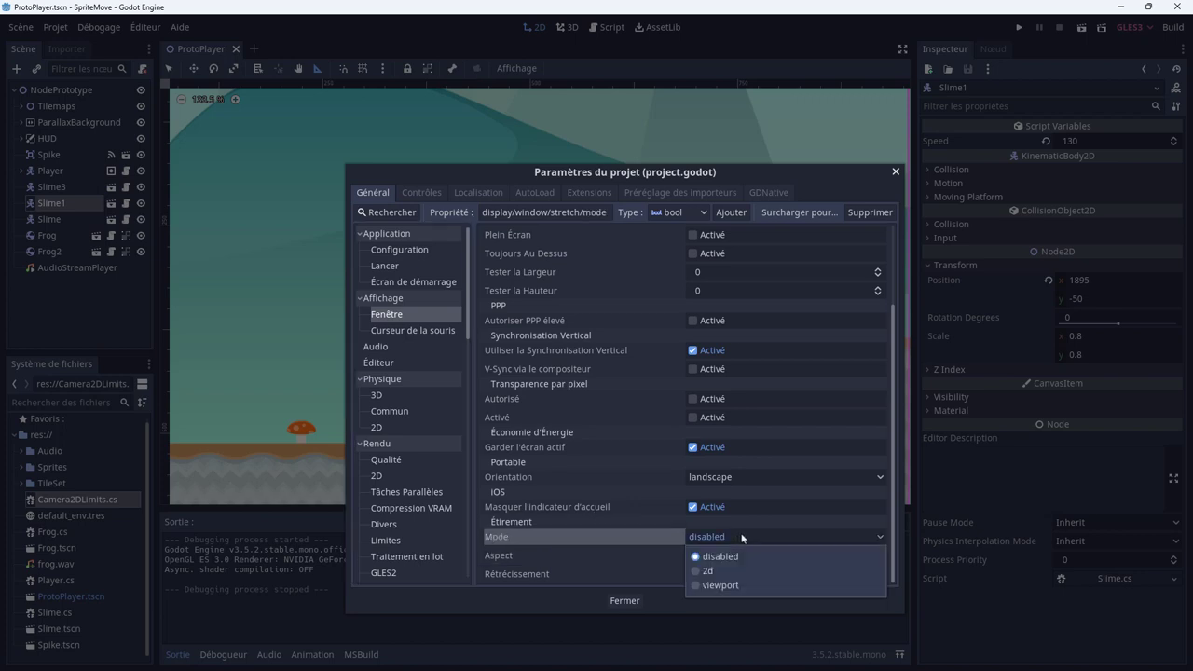
click(698, 571)
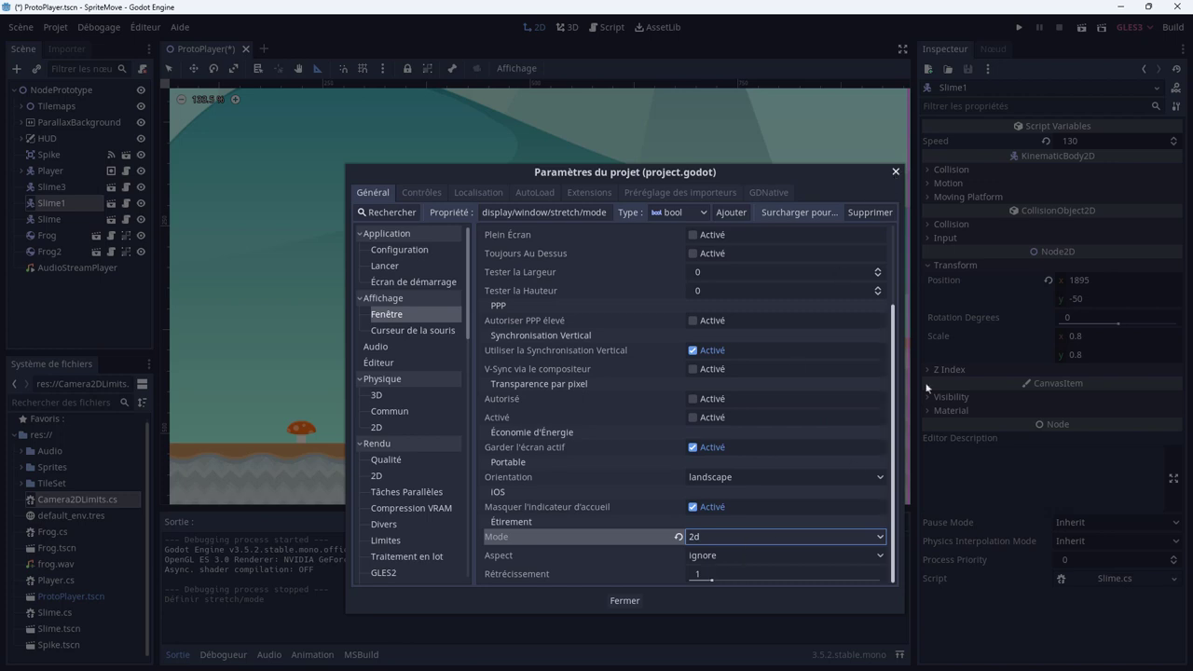
Run the game with 2d stretch, resize, maximize and restore its window to watch scaling, then stop it.
click(896, 172)
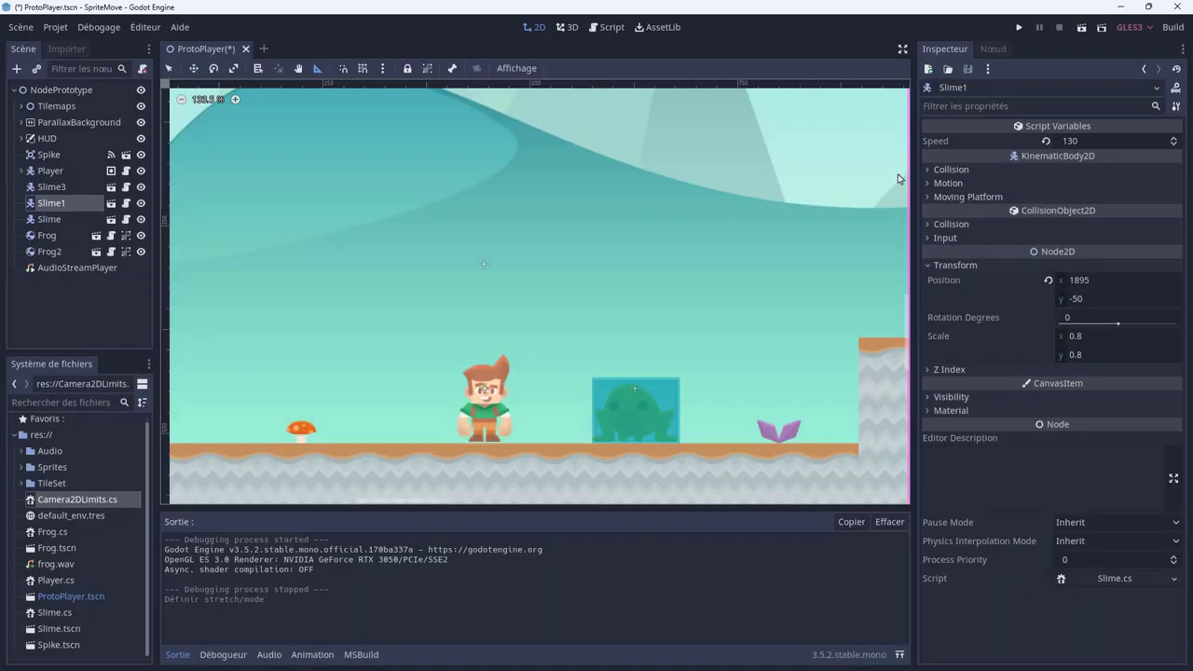
click(1019, 27)
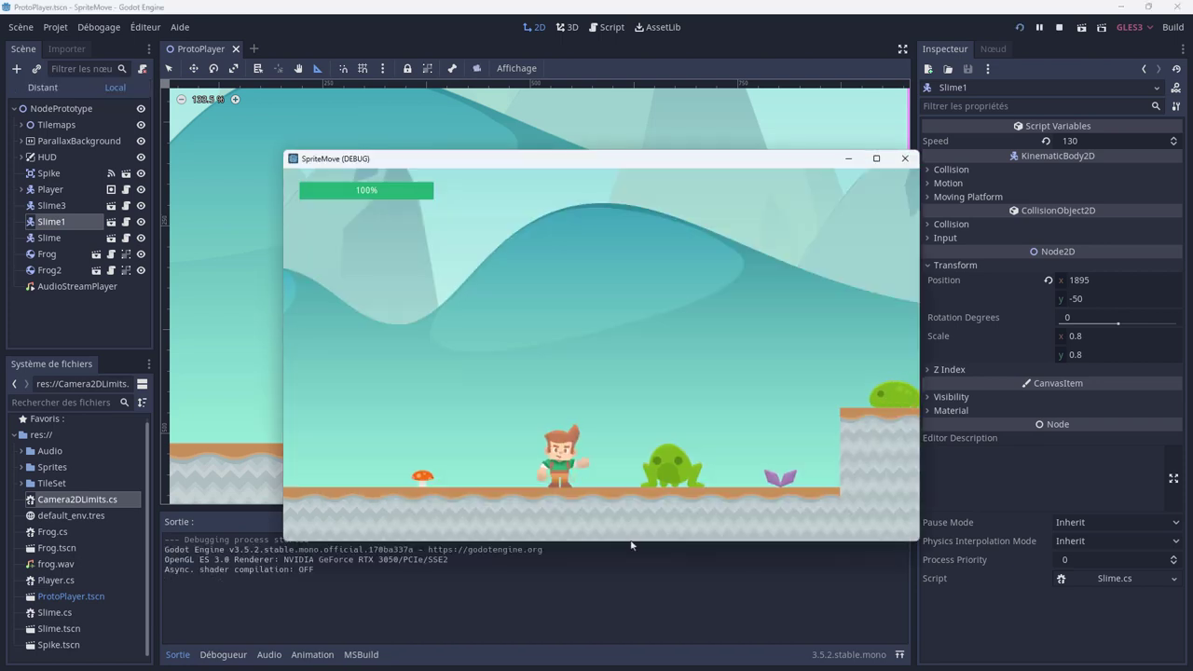
drag(631, 542, 627, 632)
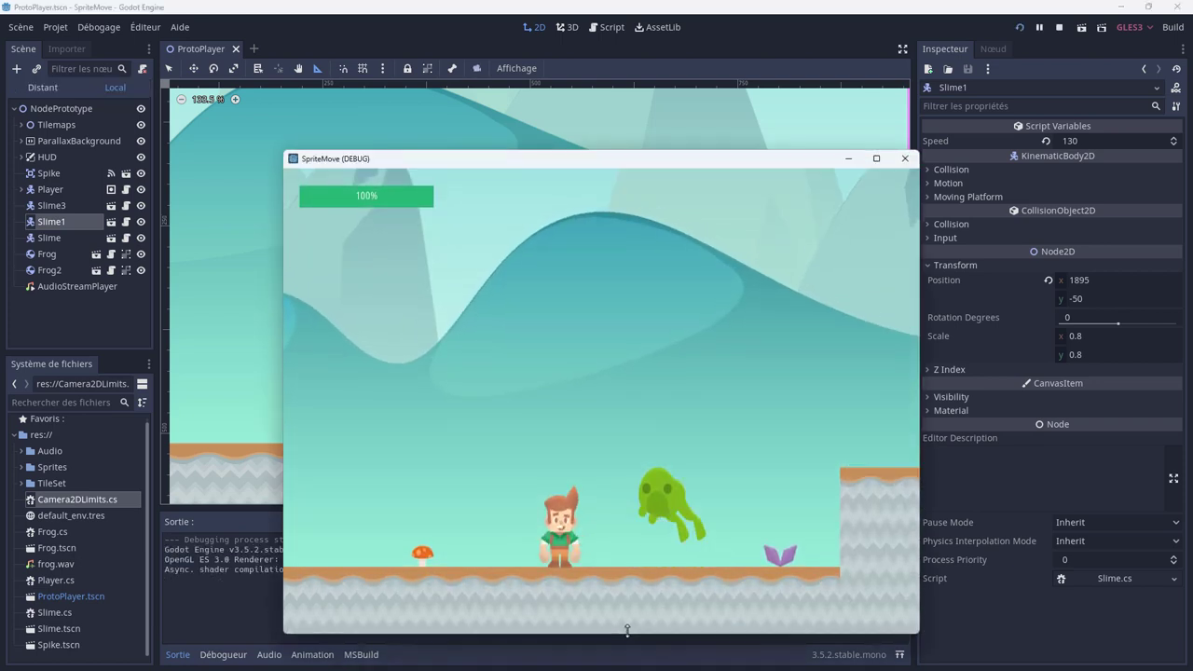
drag(628, 631, 631, 593)
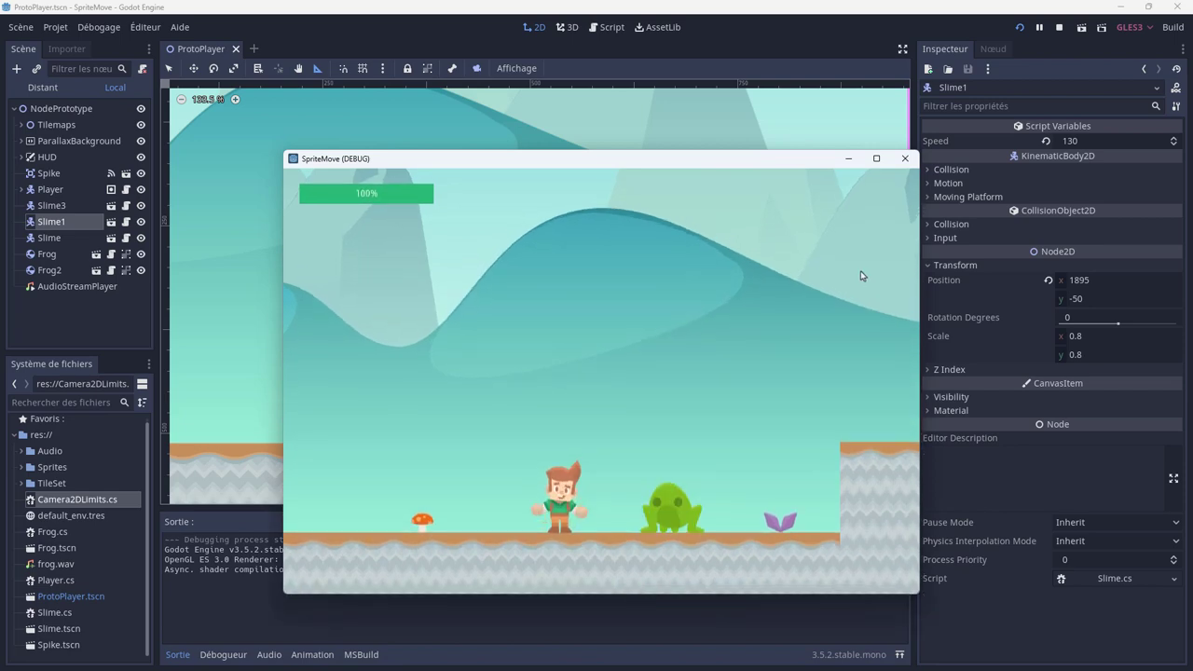
click(877, 159)
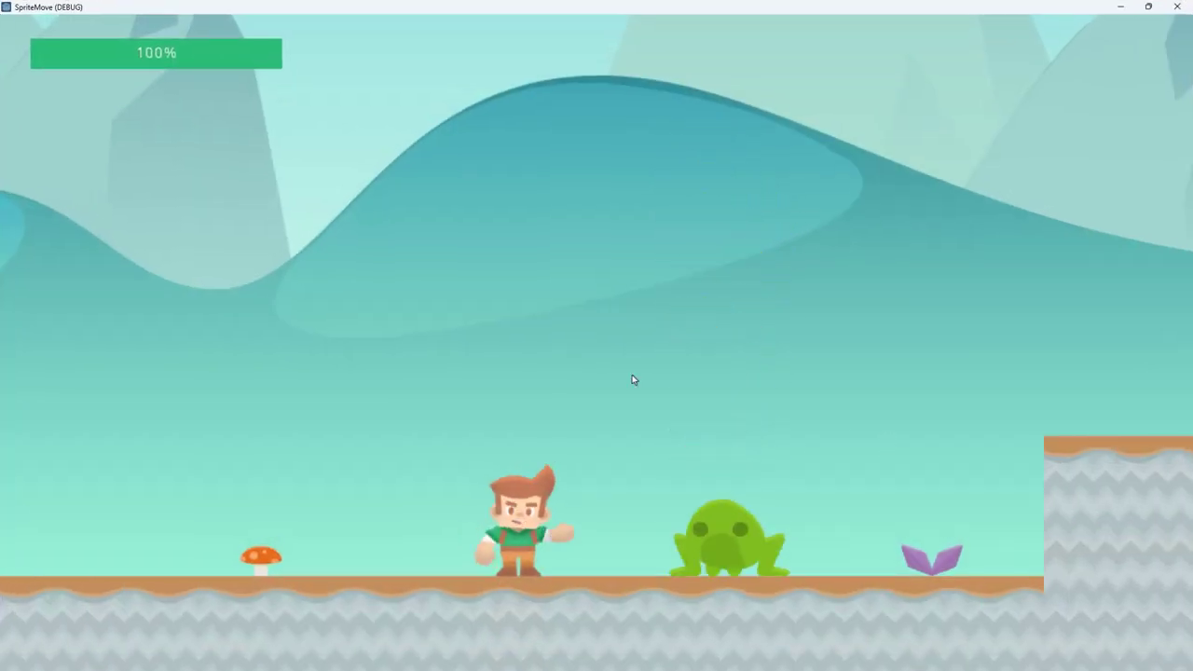
click(1149, 7)
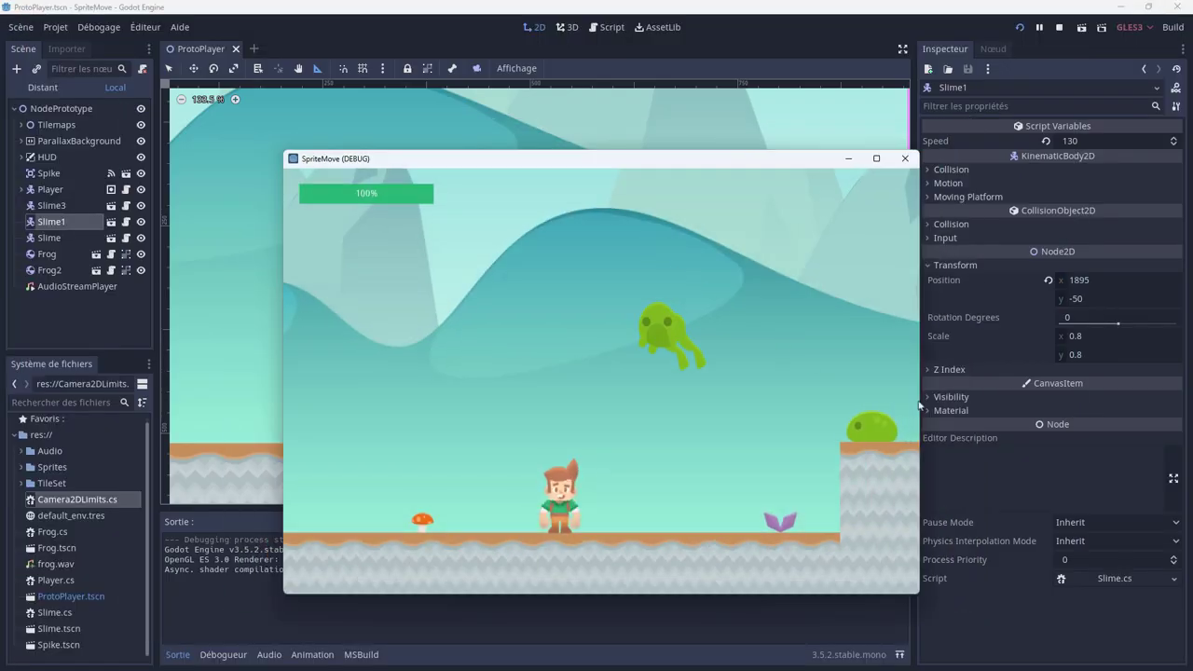
drag(919, 406, 647, 426)
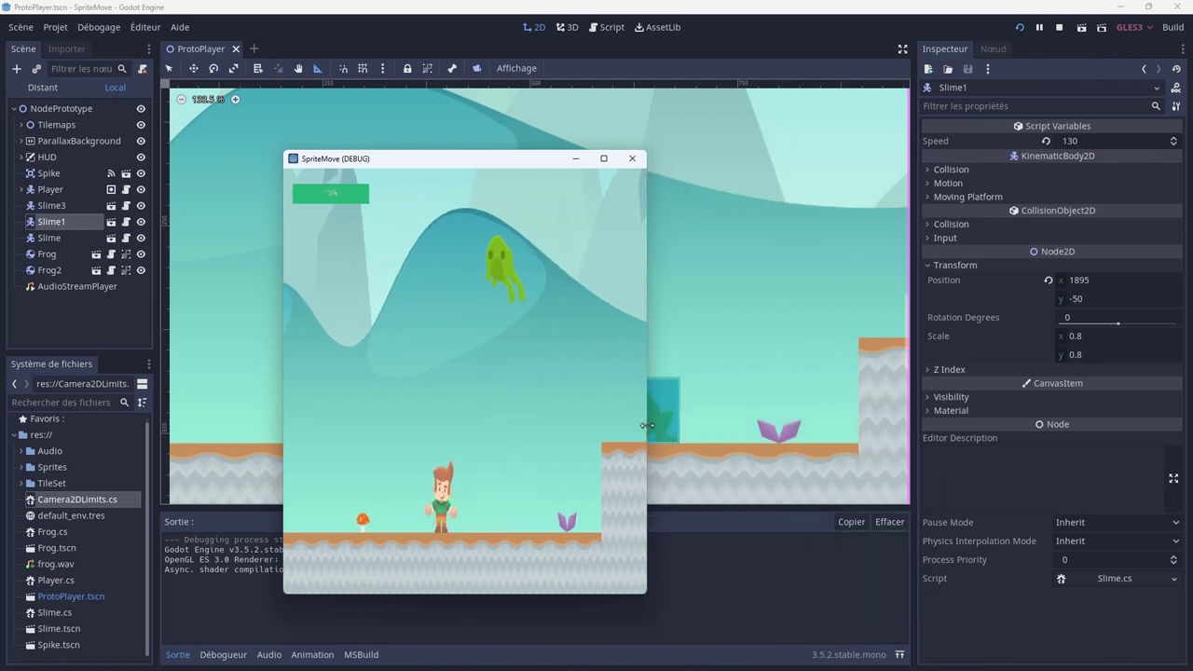
drag(525, 594, 525, 634)
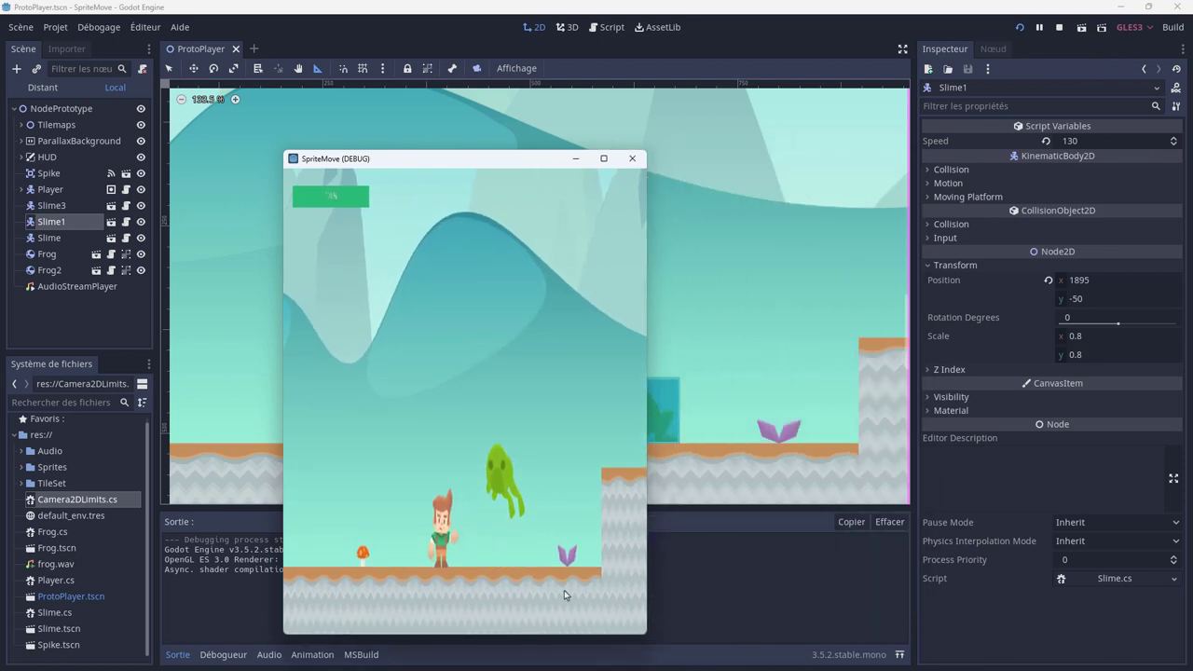
mouse_move(646, 410)
mouse_down()
mouse_move(544, 408)
mouse_move(913, 401)
mouse_up()
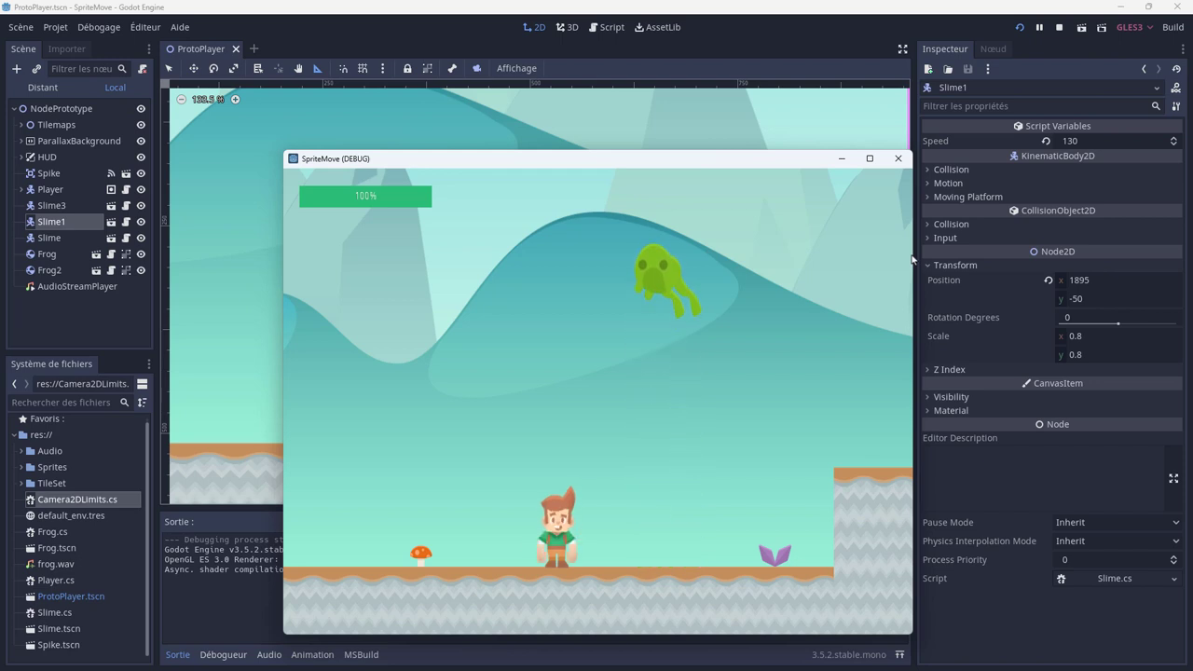
click(899, 160)
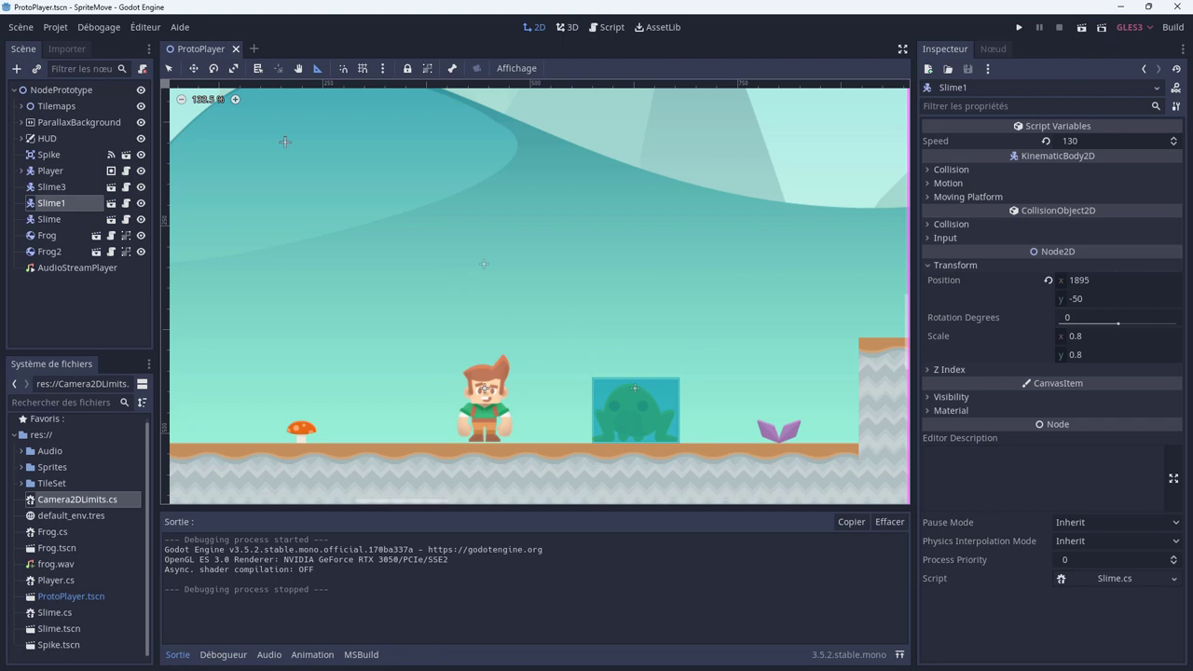
Set the window stretch Aspect to keep in Project Settings and run the game.
click(61, 31)
click(78, 51)
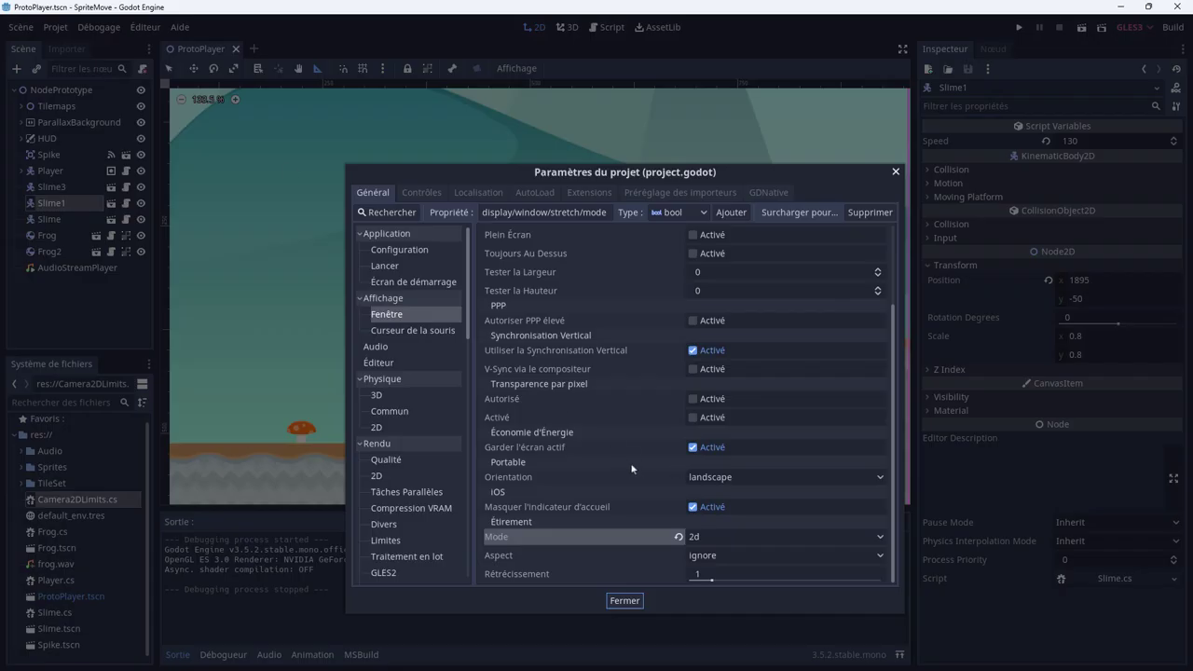
click(818, 558)
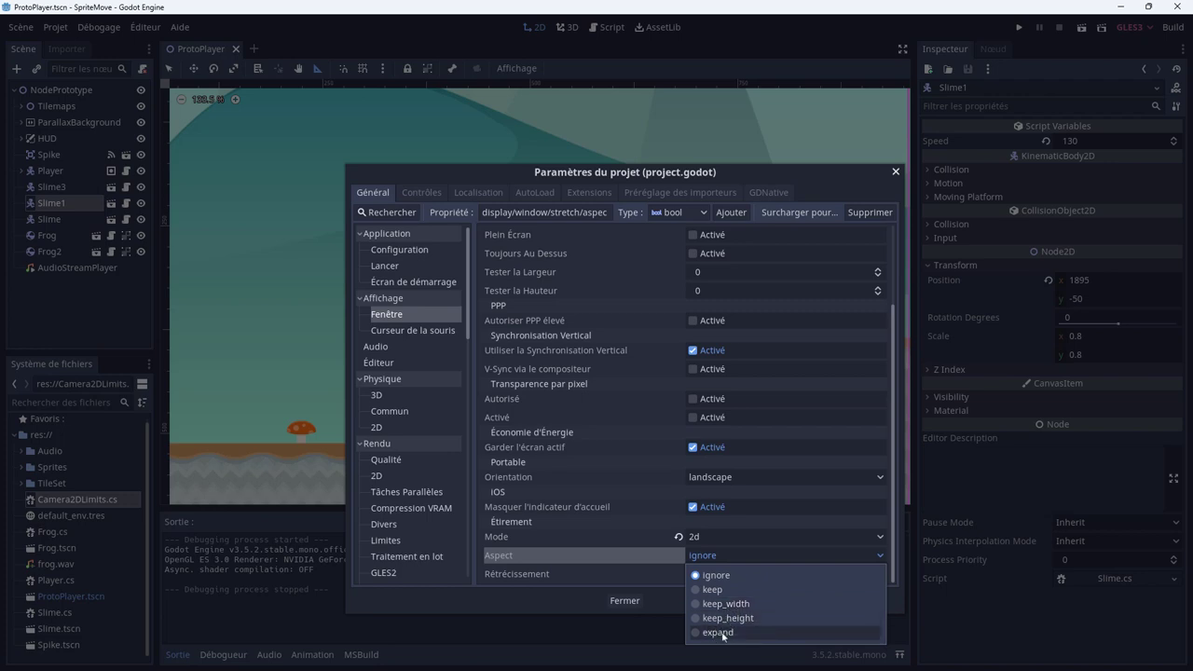
click(732, 590)
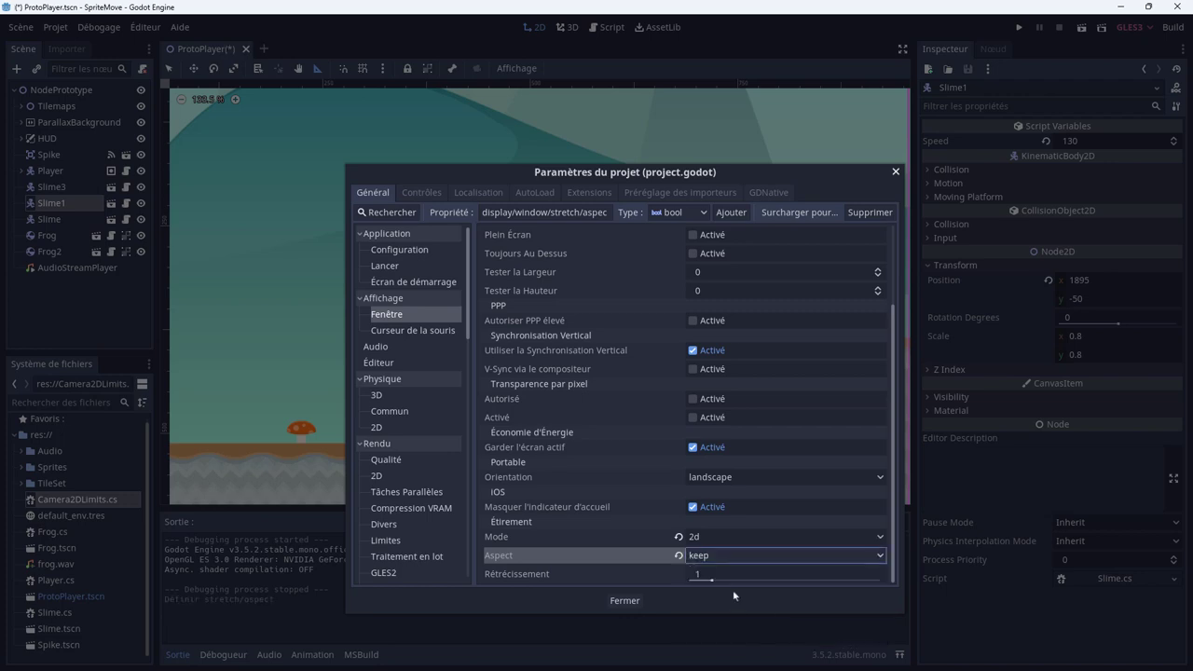
click(896, 173)
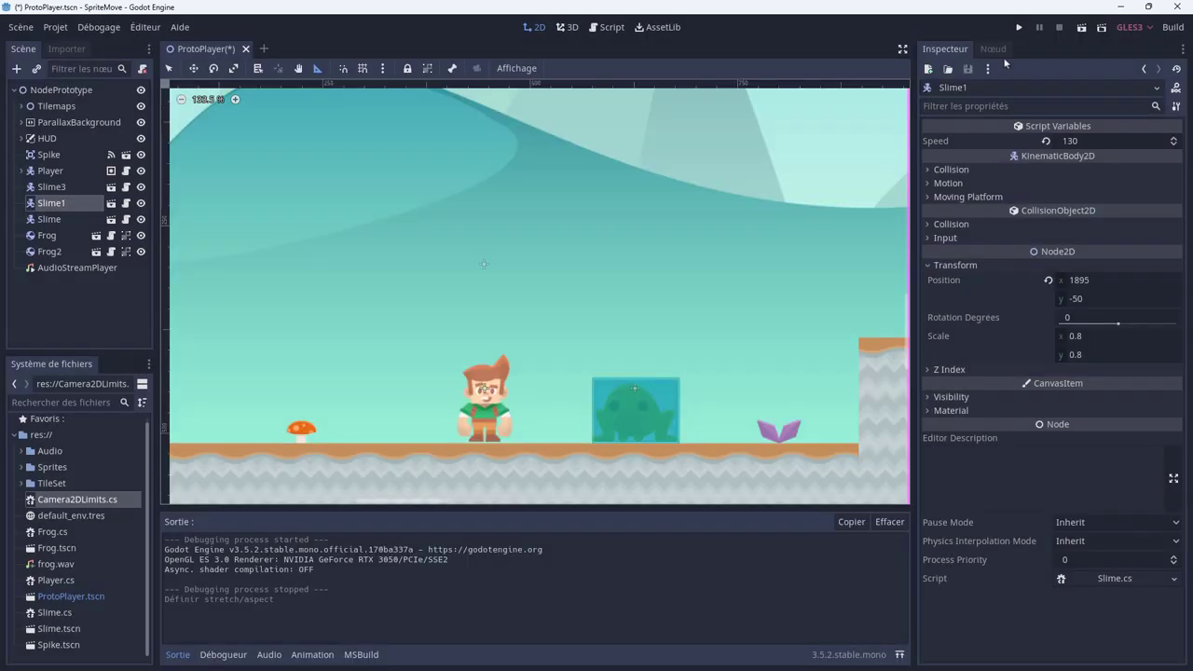
click(1019, 27)
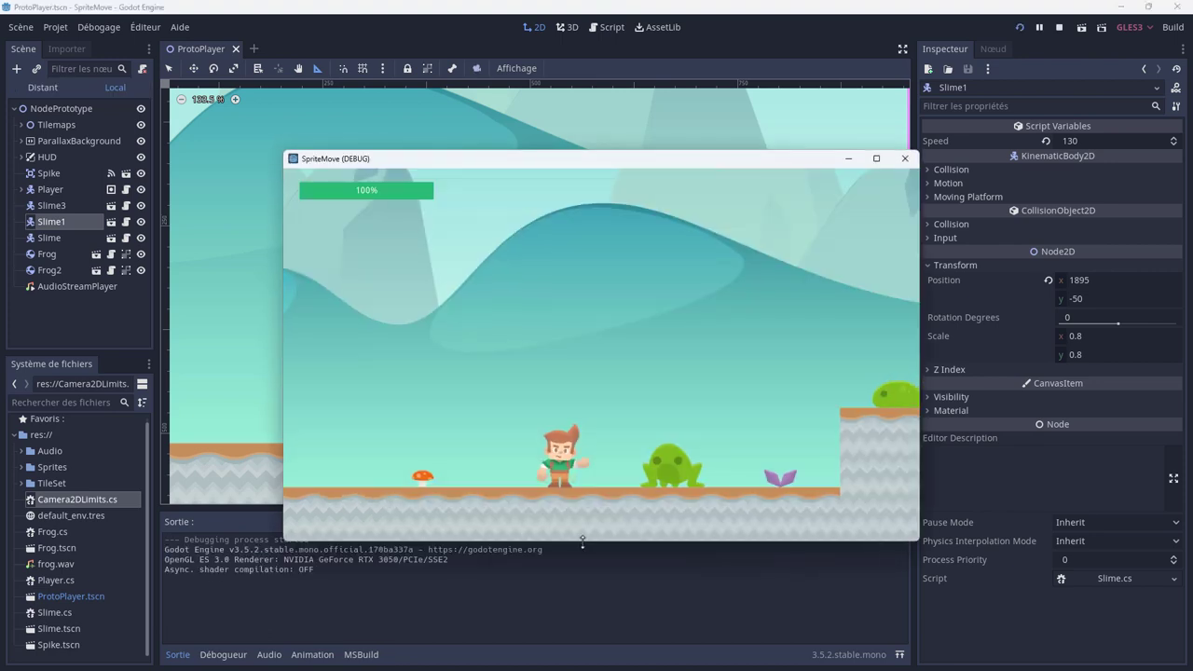
Stretch, widen, maximize, restore and shrink the game window to check keep-aspect letterboxing, then close it.
drag(583, 542, 588, 630)
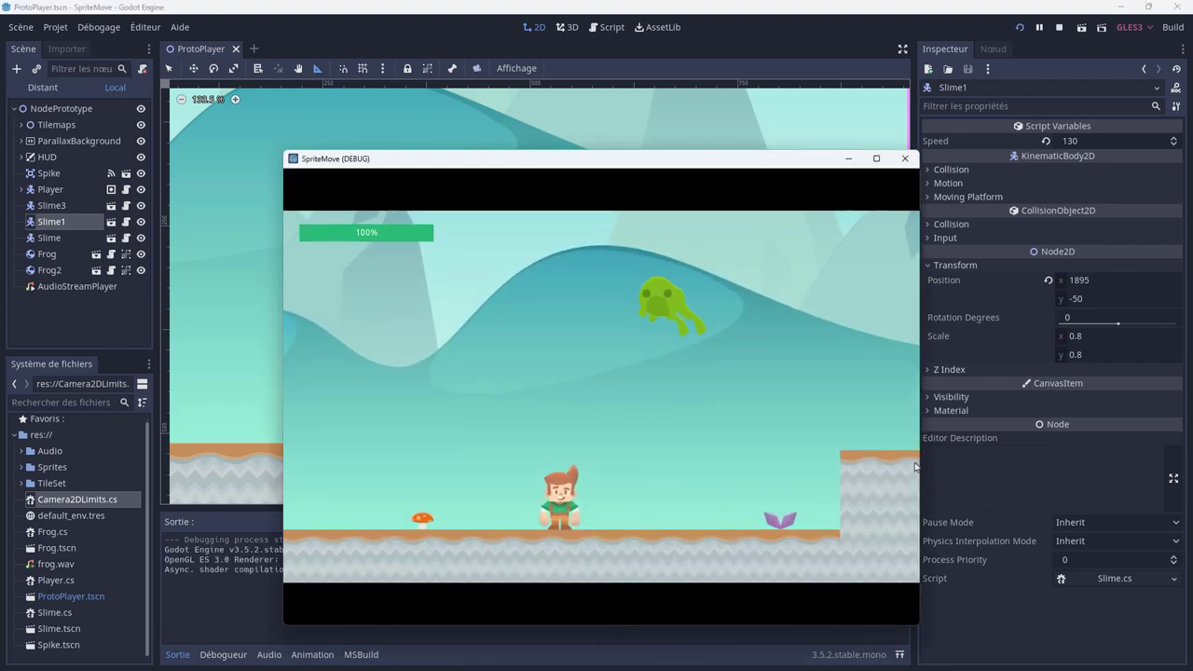
drag(919, 436, 1159, 449)
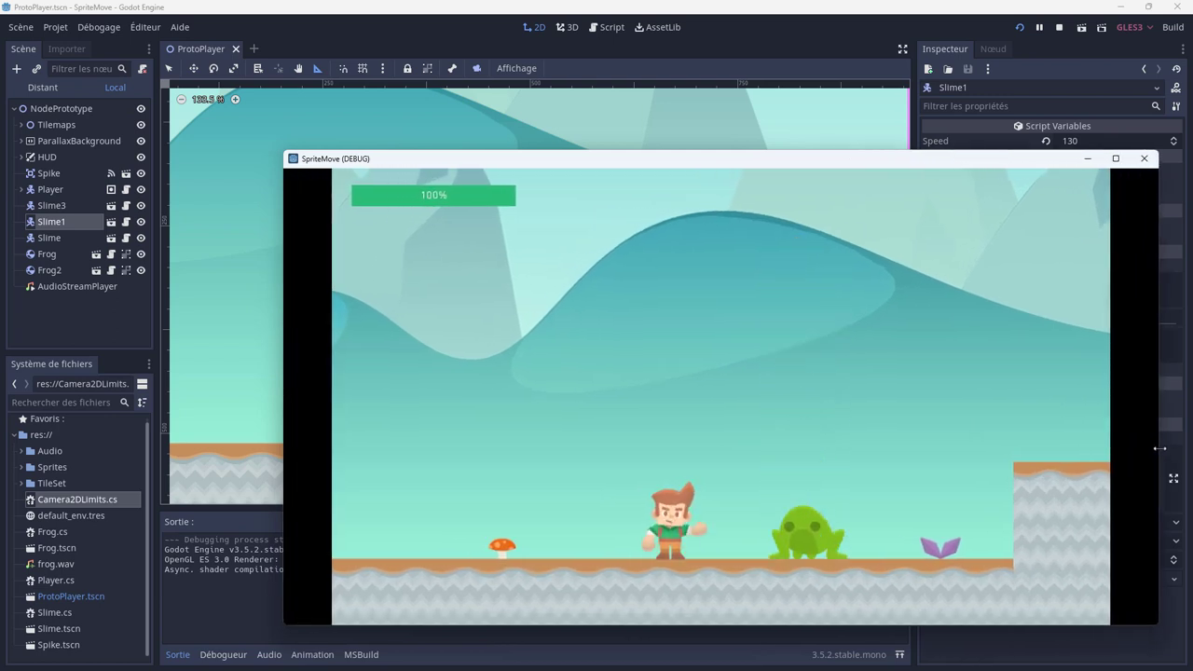
mouse_move(1159, 448)
mouse_down()
mouse_move(978, 440)
mouse_move(1135, 438)
mouse_up()
click(1092, 158)
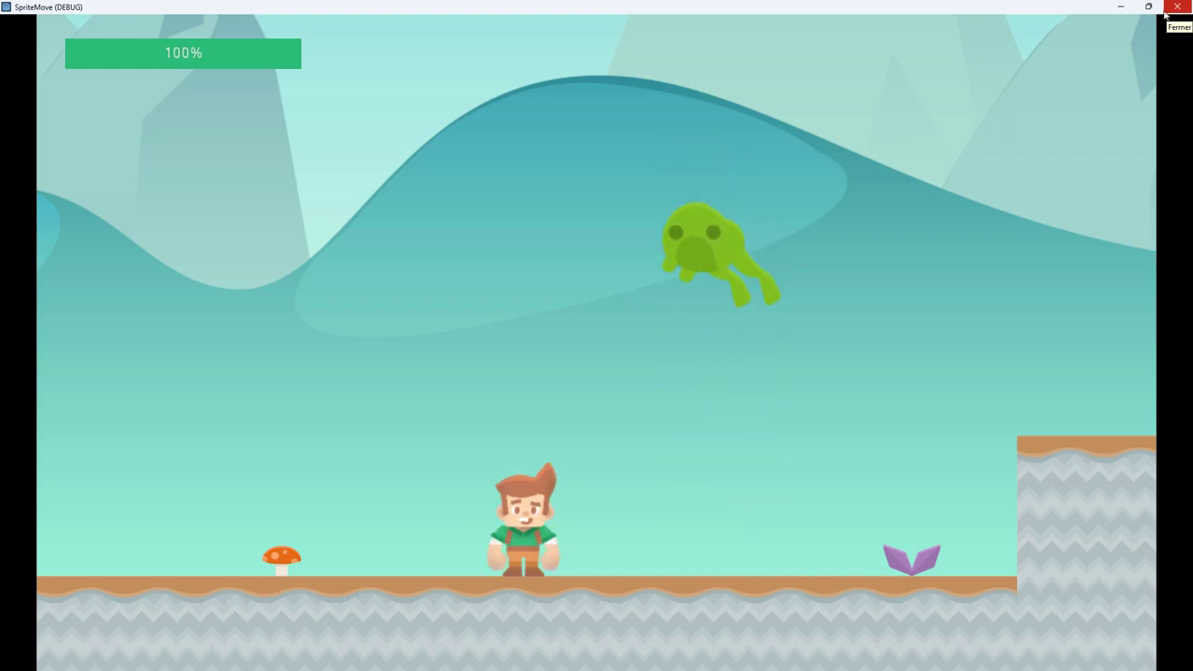
click(1149, 6)
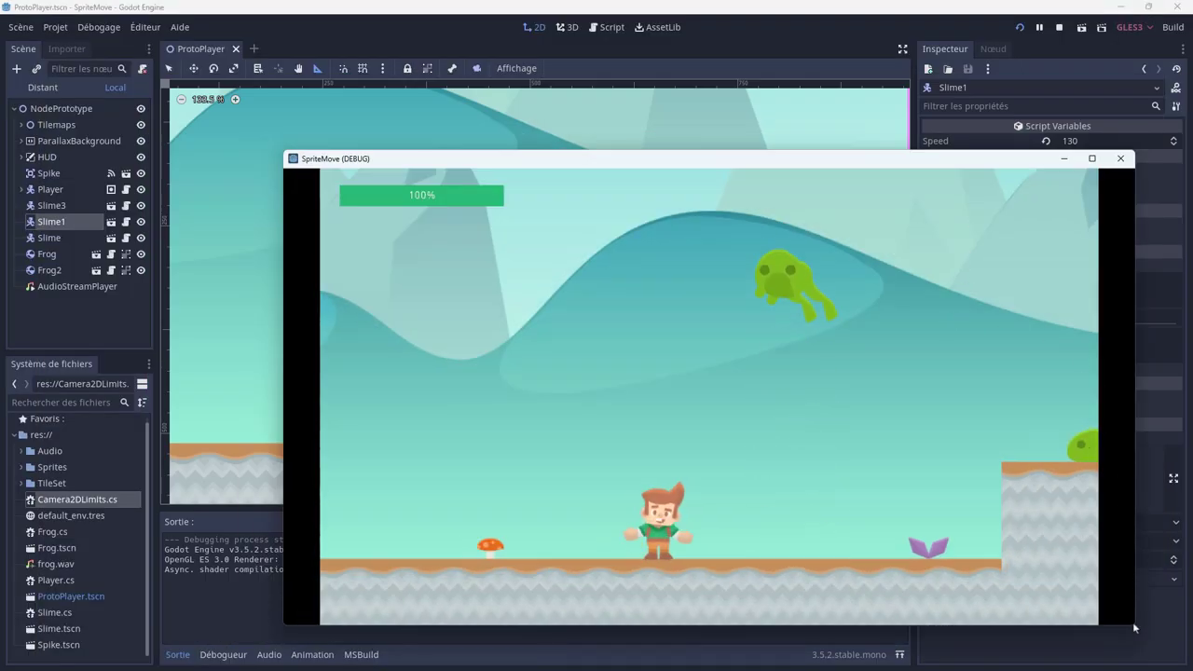
drag(1130, 626, 796, 505)
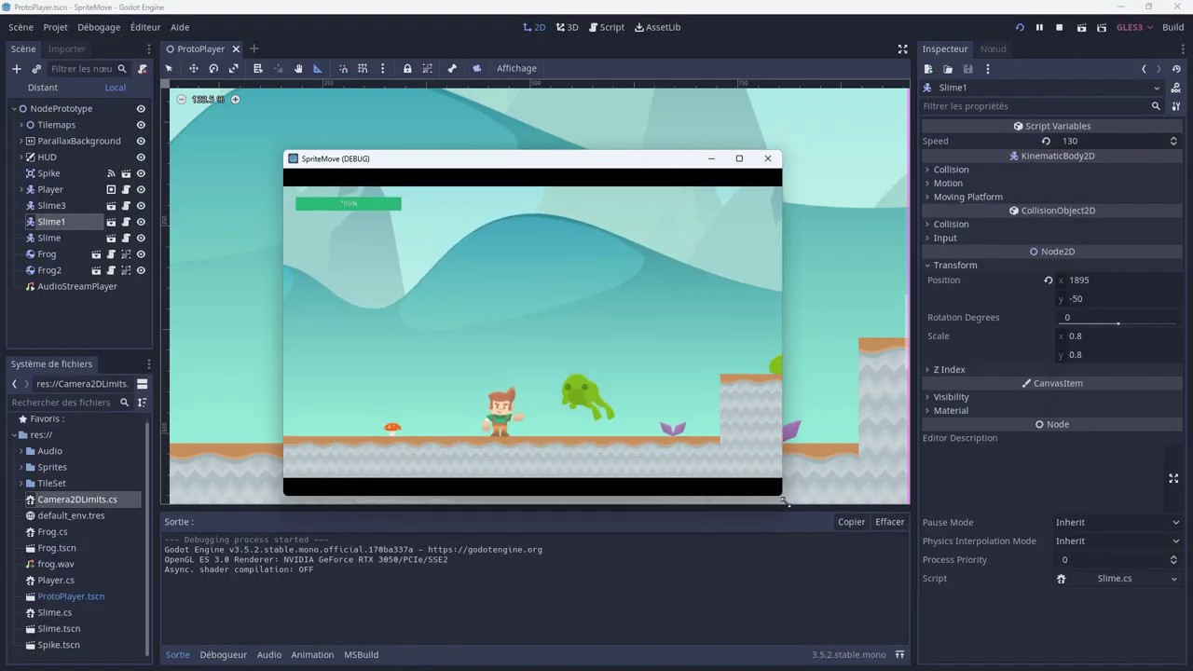
click(782, 159)
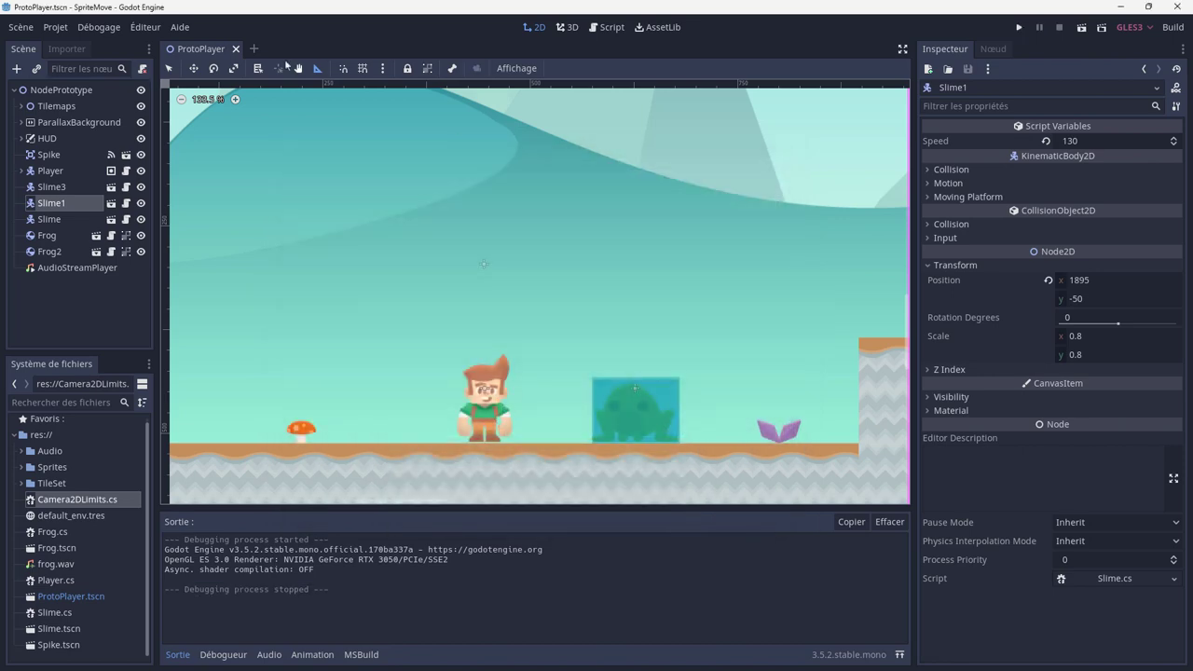
Change the window stretch Aspect from keep to keep_height in Project Settings.
click(52, 28)
click(60, 47)
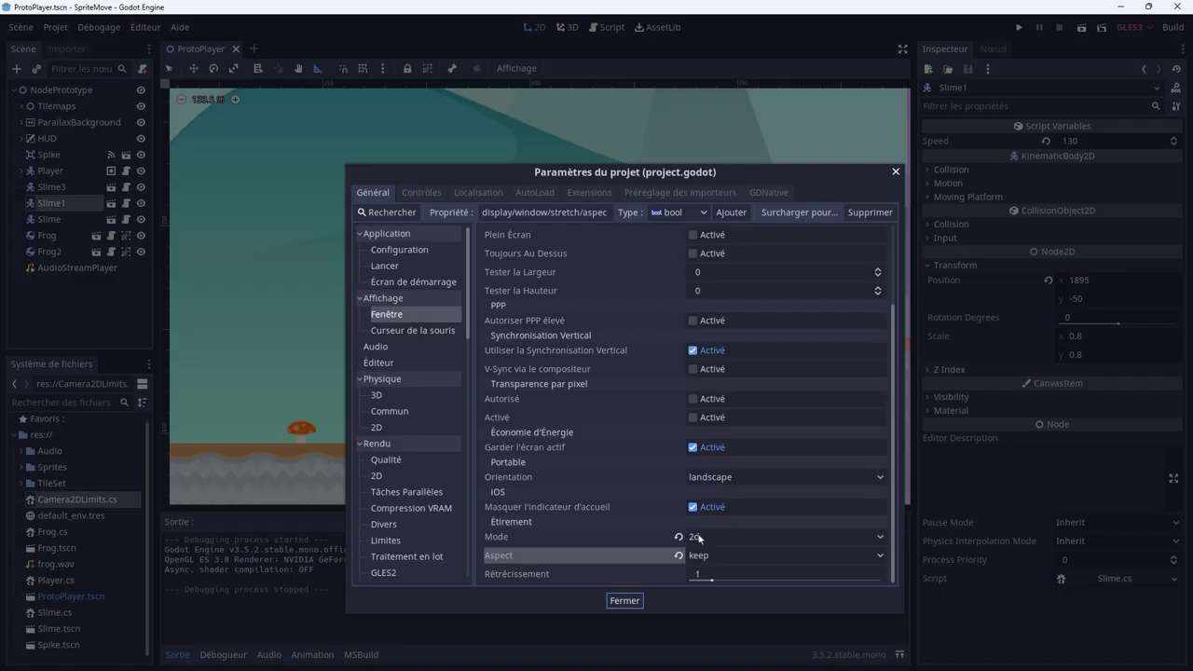
click(776, 555)
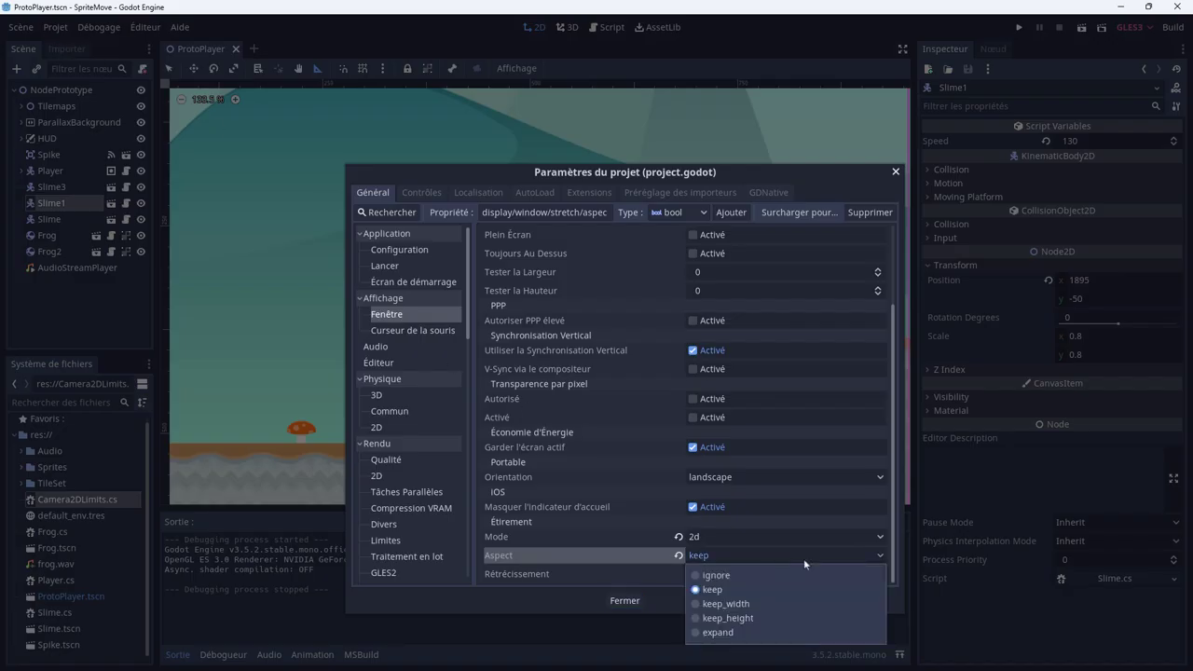
click(721, 619)
click(898, 173)
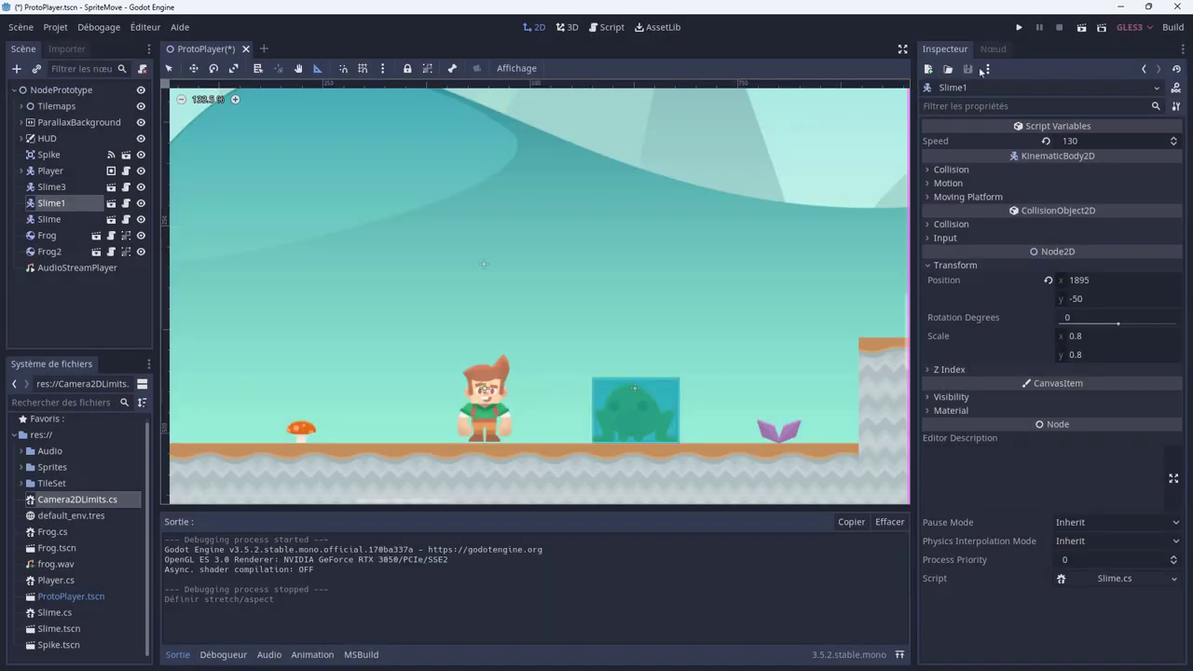
Run the game with keep_height, resize, widen and maximize its window, then close it.
click(1019, 28)
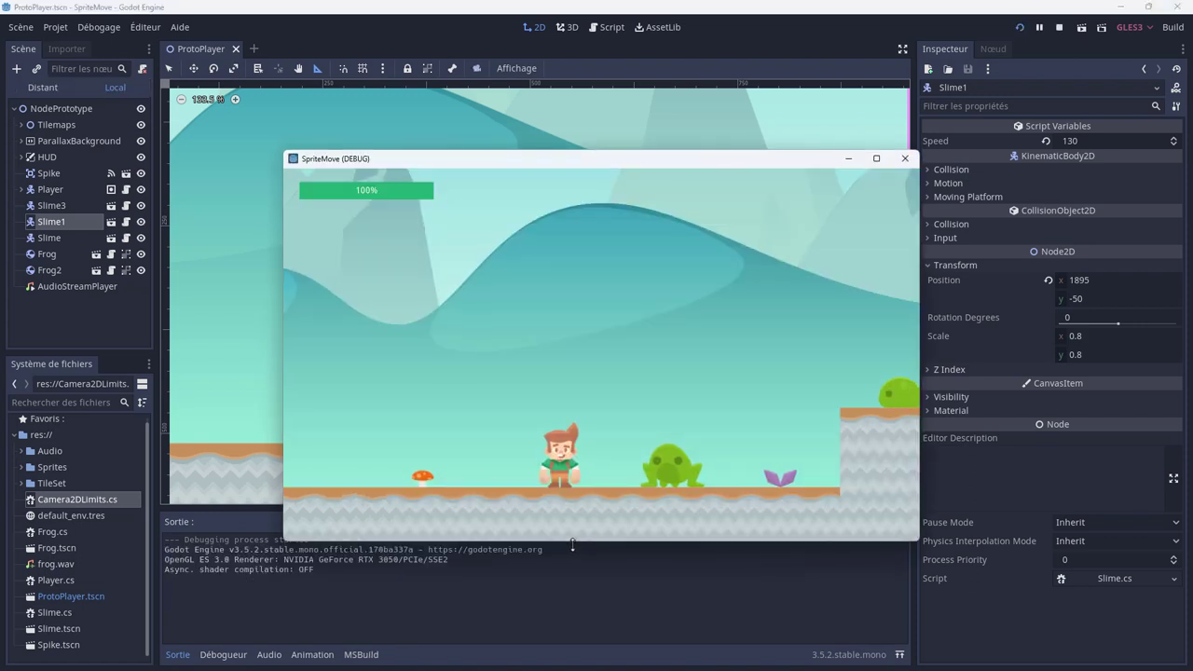
drag(572, 545, 573, 542)
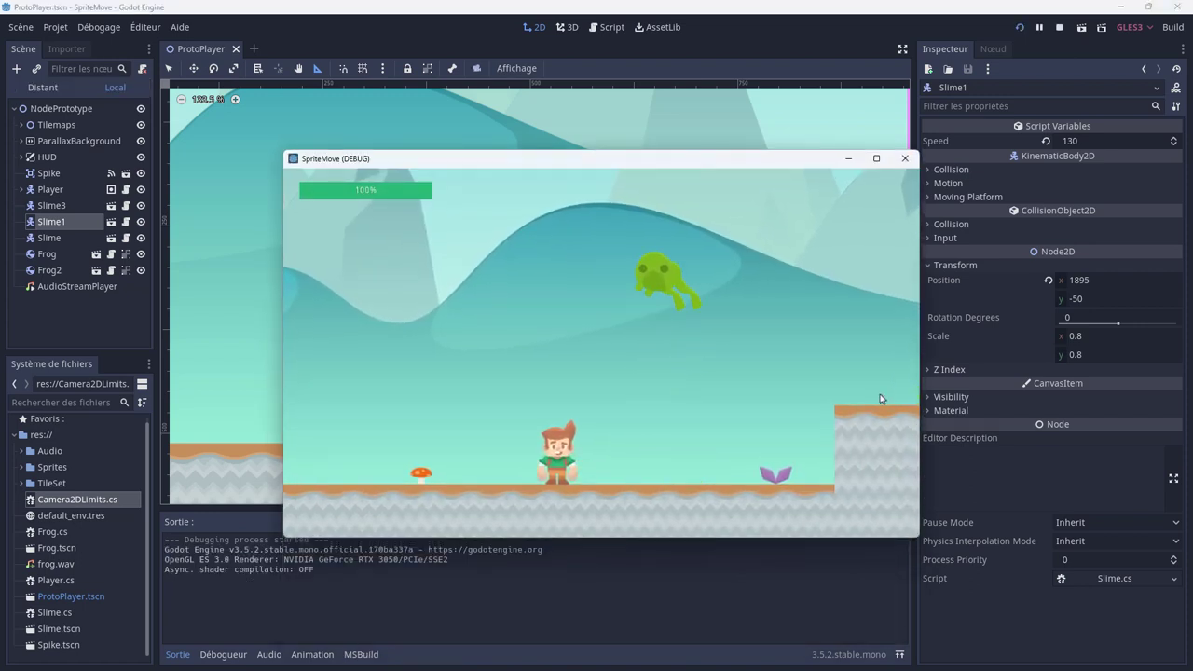
drag(916, 378, 1156, 396)
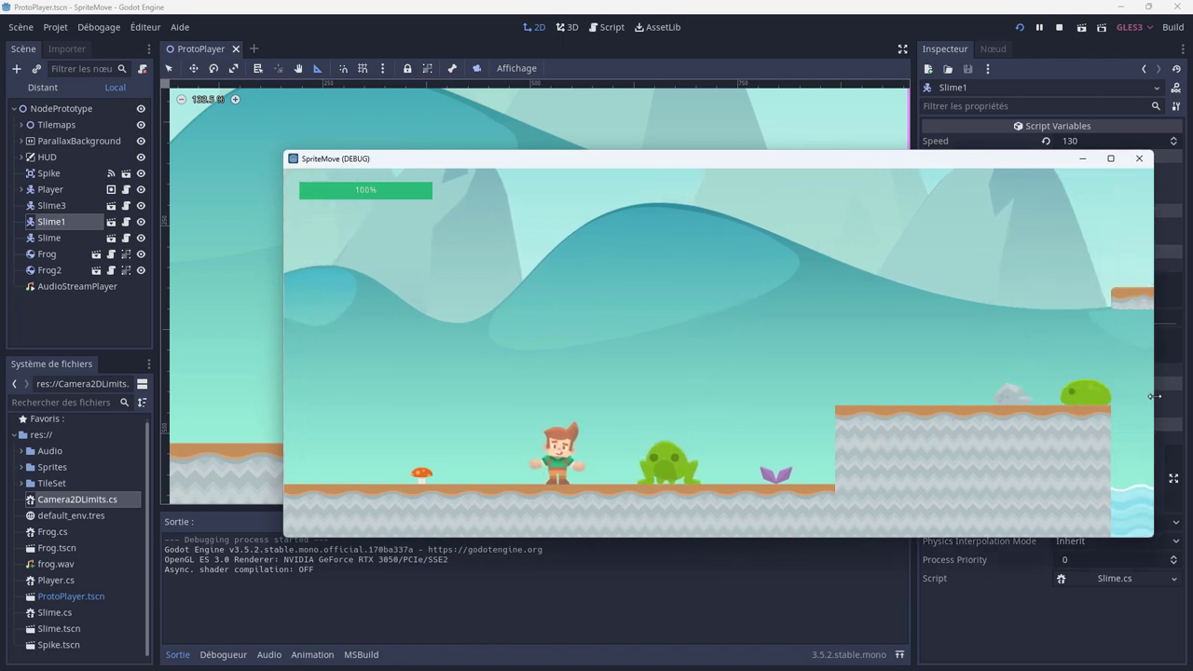
click(1112, 159)
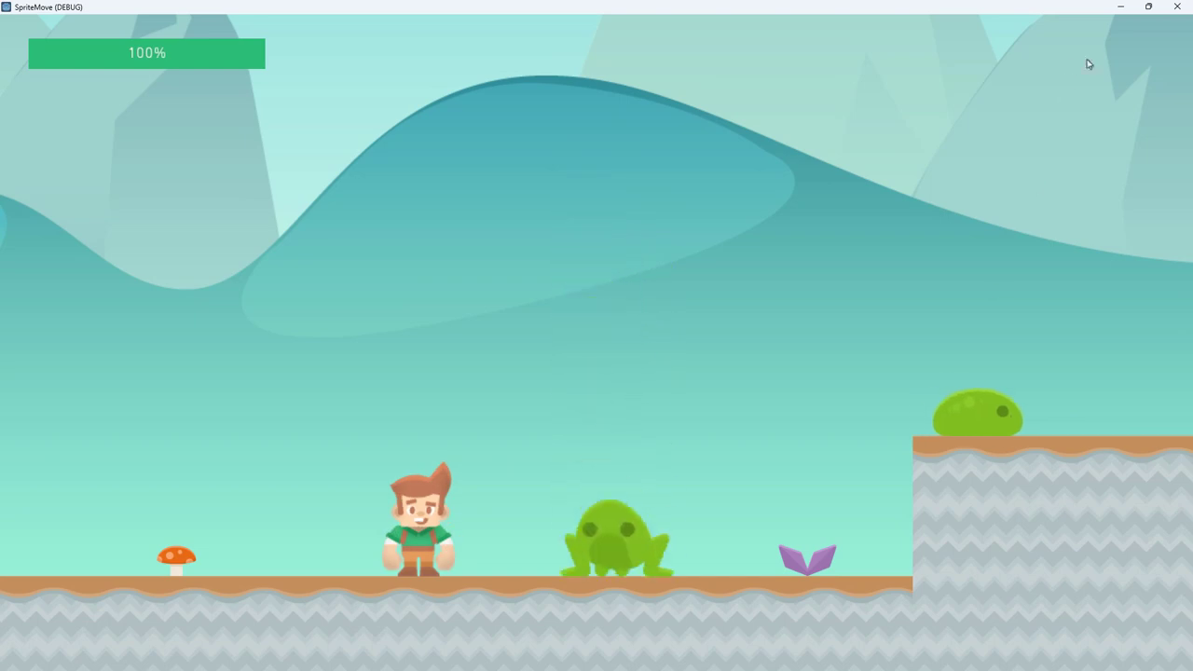
click(1174, 9)
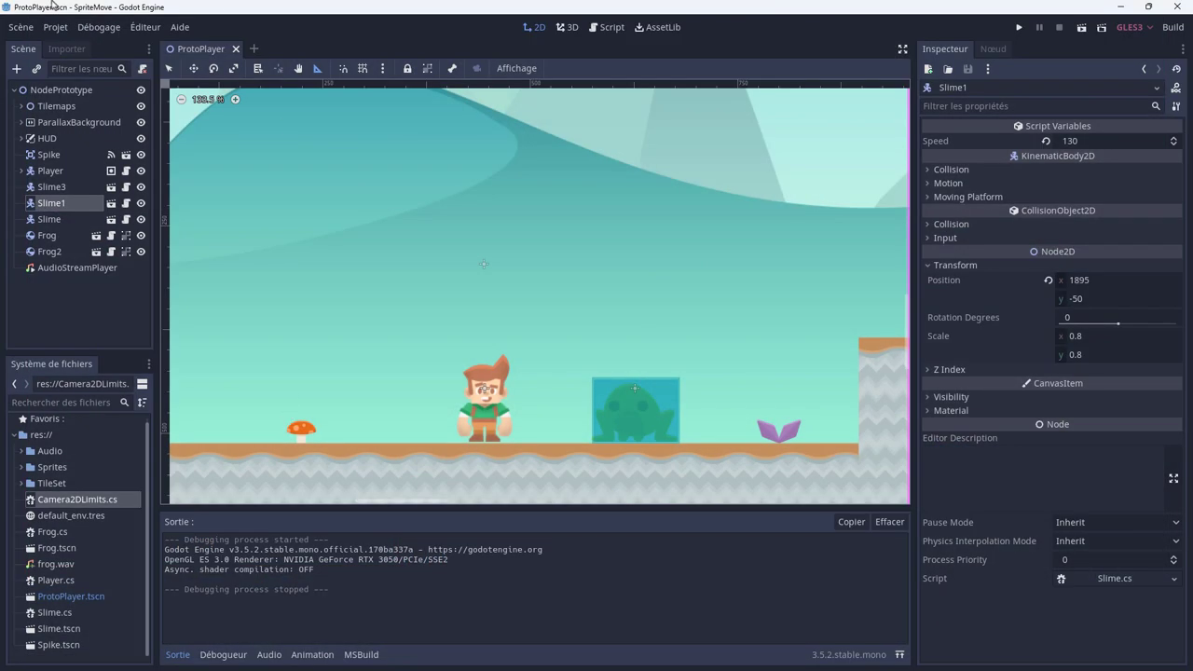
Change the window stretch Aspect to expand in Project Settings.
click(57, 28)
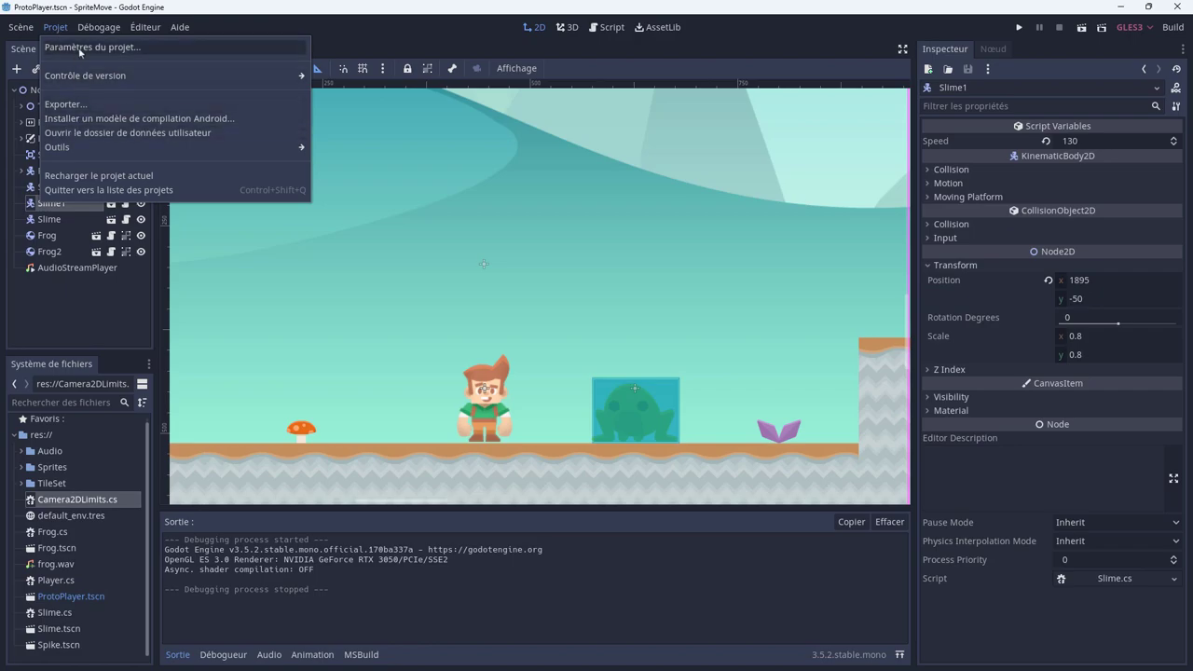
click(80, 48)
click(755, 557)
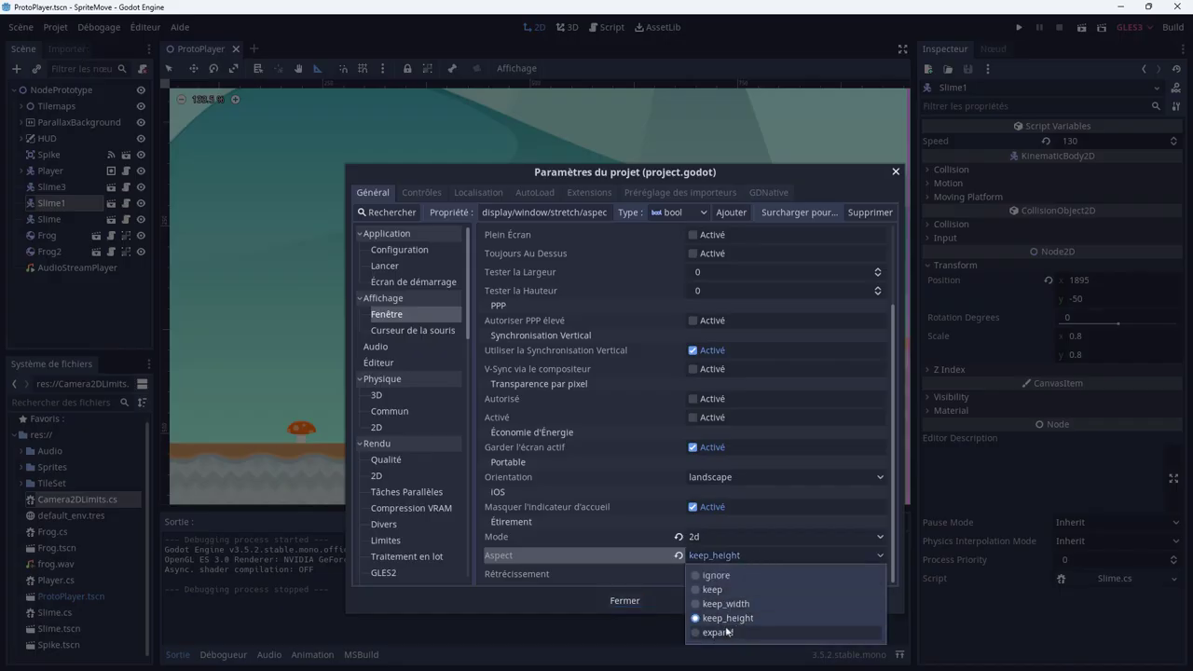
click(727, 633)
click(895, 172)
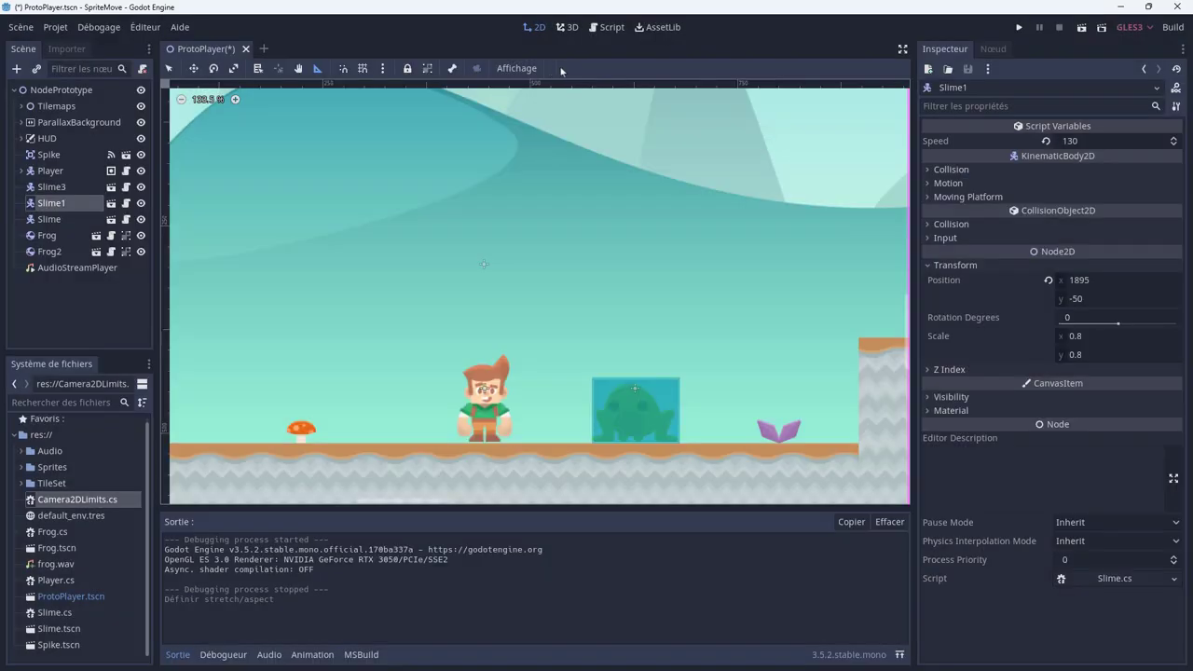
Run the game with expand aspect, make its window taller and narrower, maximize and restore, then close it.
click(1019, 27)
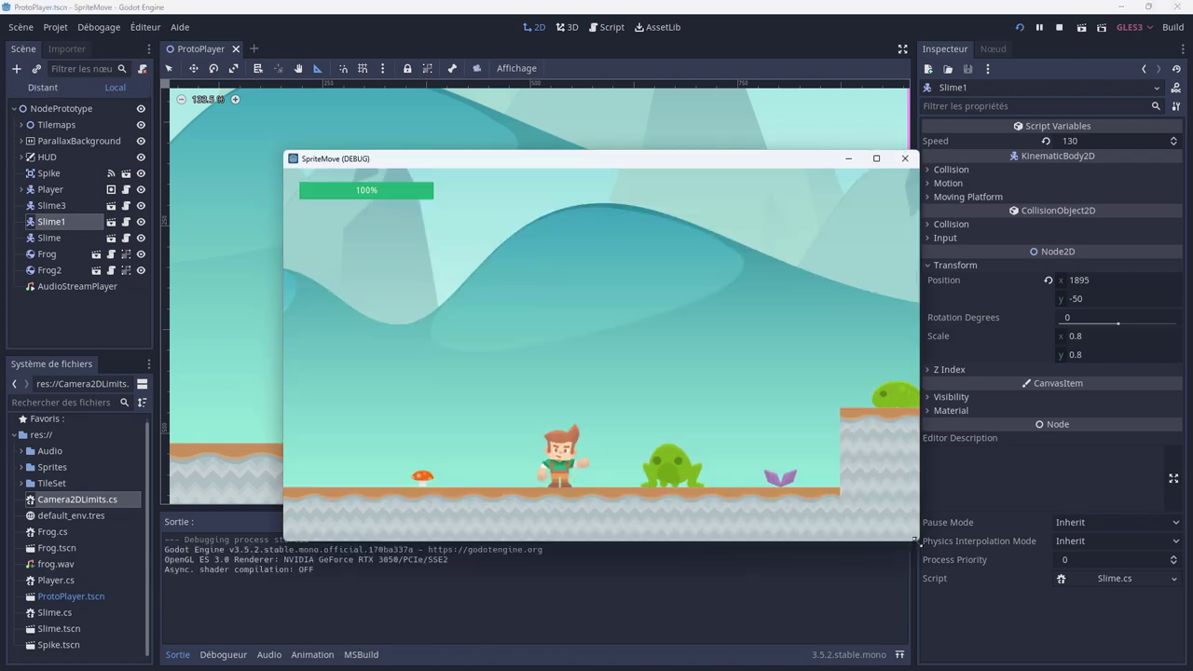
drag(758, 542, 781, 632)
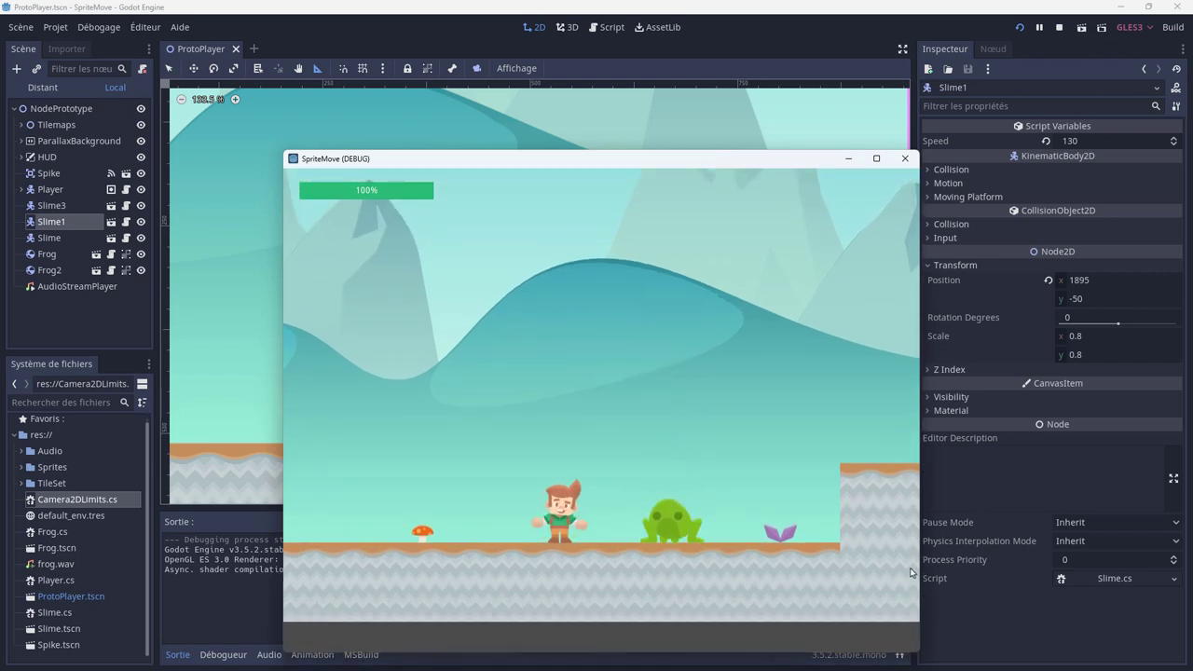
mouse_move(920, 570)
mouse_down()
mouse_move(685, 515)
mouse_move(527, 446)
mouse_move(759, 373)
mouse_up()
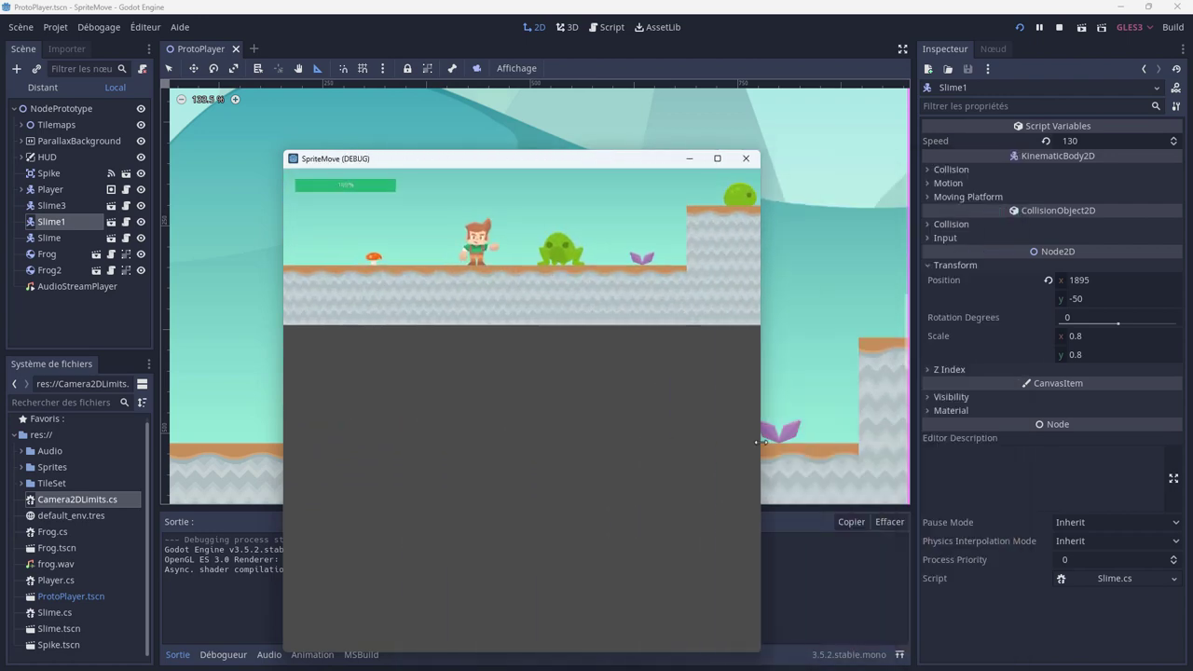
click(718, 159)
click(1151, 13)
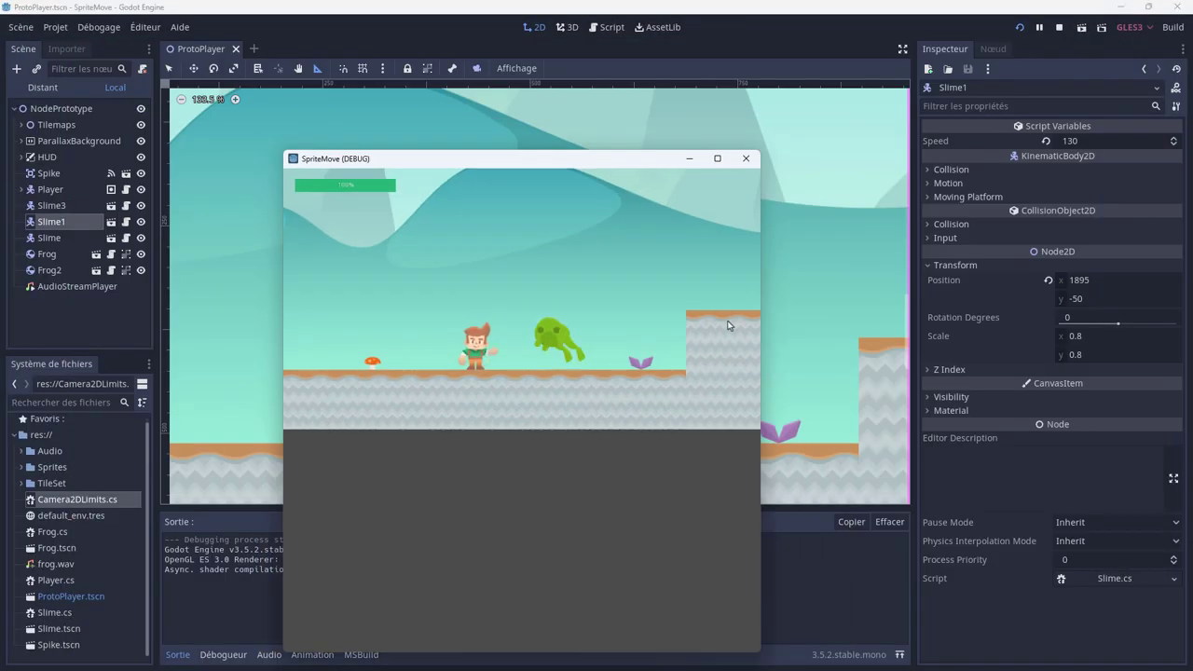
click(747, 158)
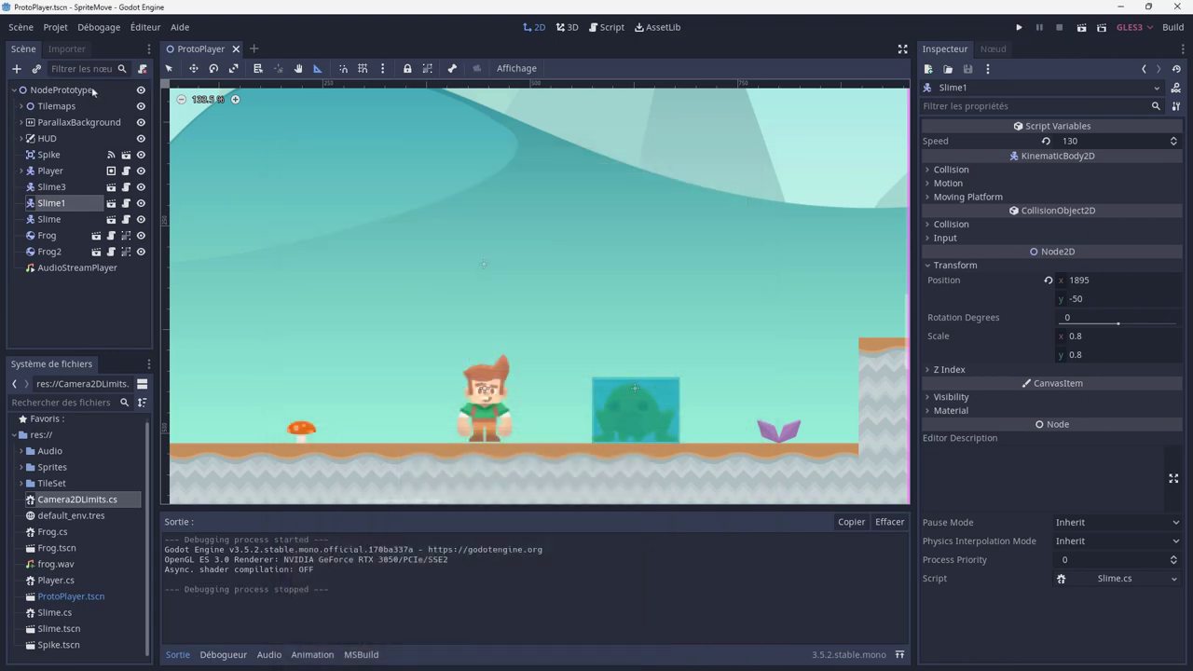
Set the window stretch Aspect back to keep_height and run the project again.
click(58, 30)
click(68, 47)
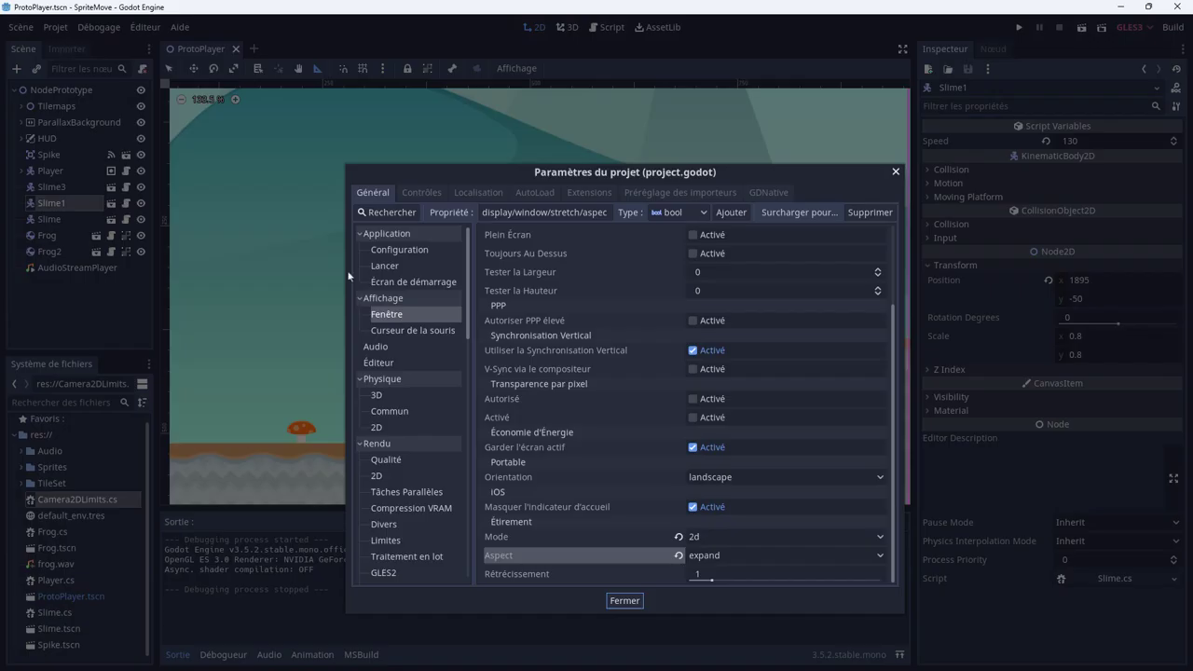
click(734, 553)
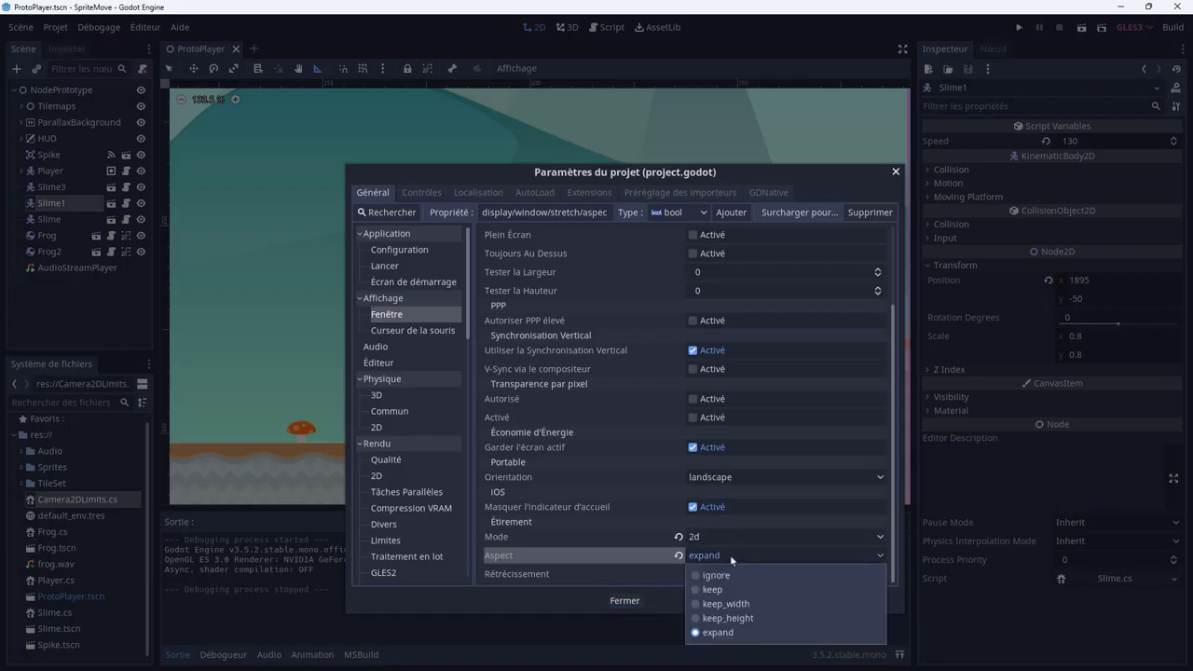
click(716, 618)
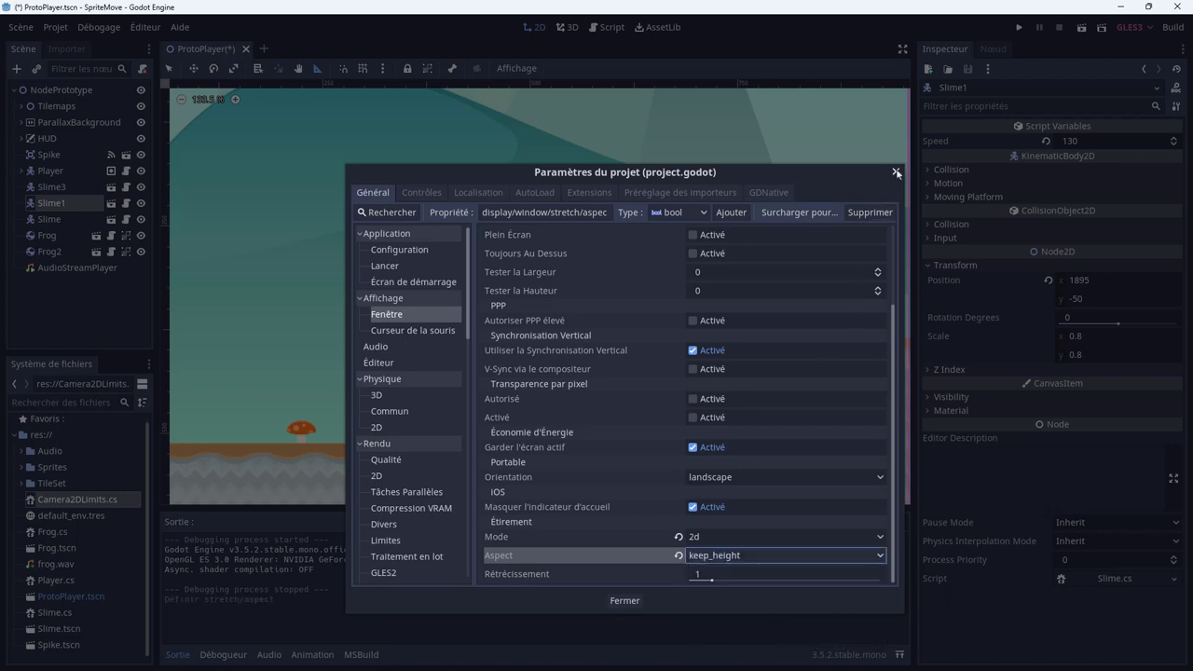
click(896, 173)
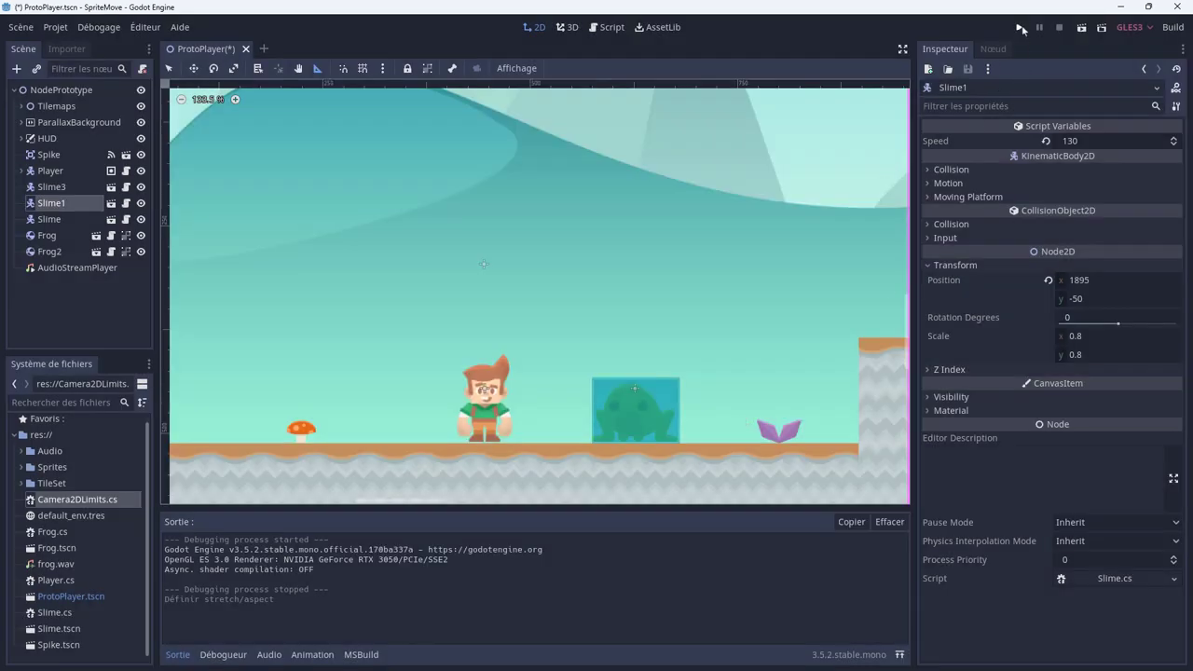
click(1020, 28)
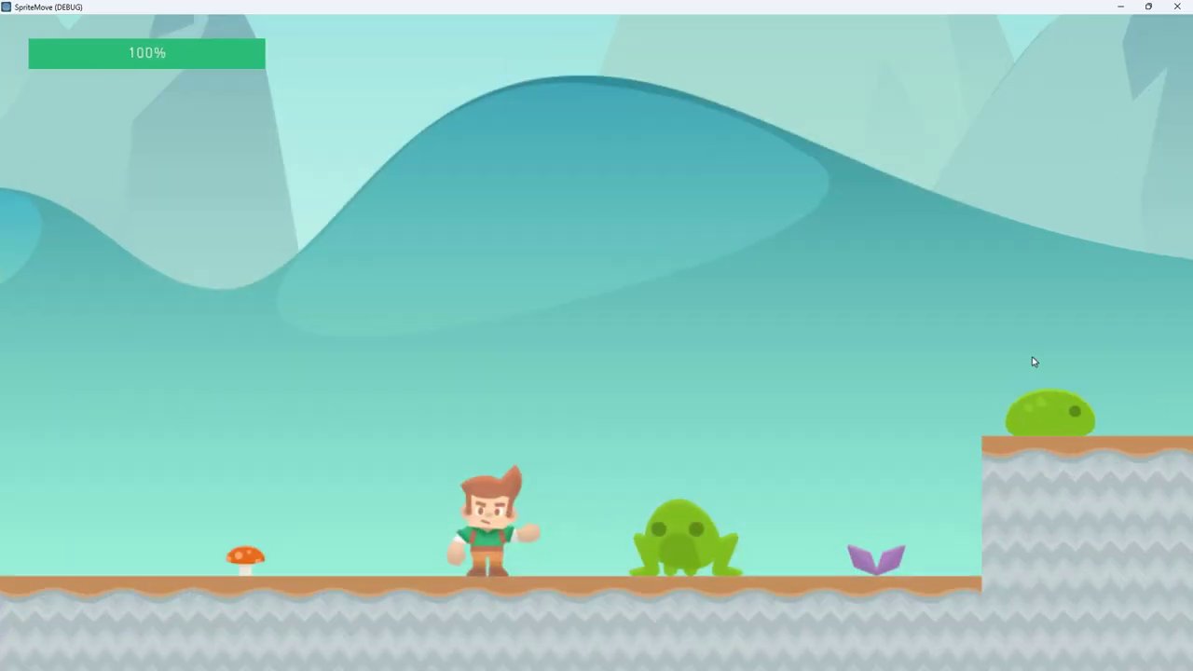
Run and jump the player across the ledges to the platform beside the slime.
key(Left)
key(Right)
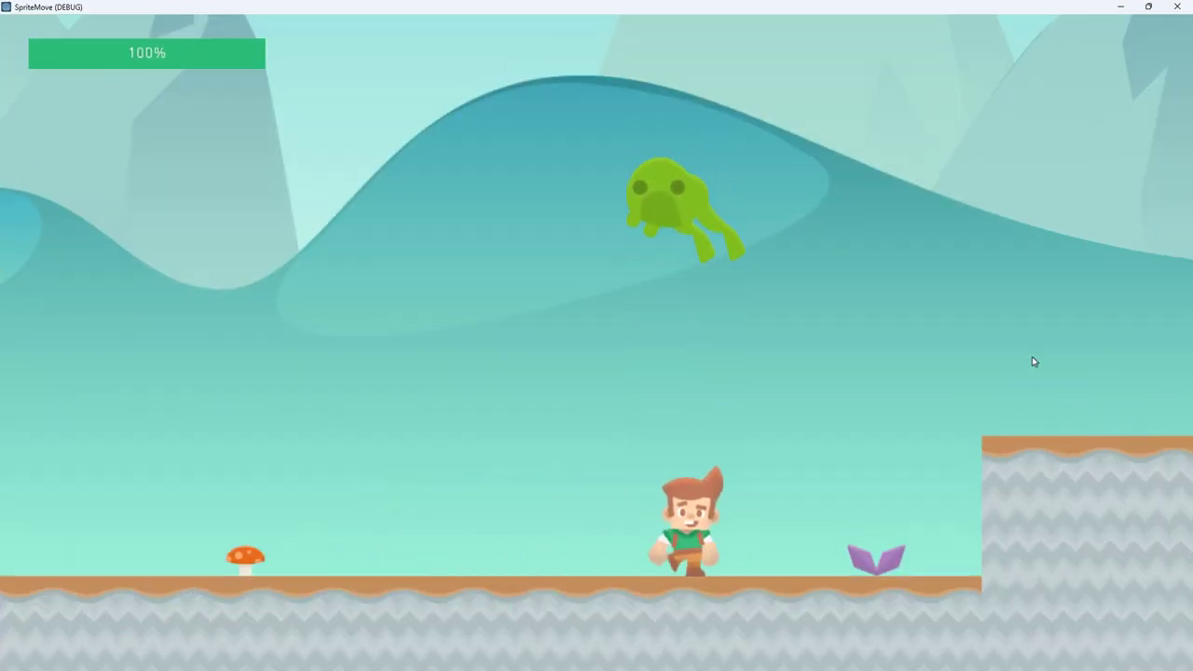
key(space)
key(Left)
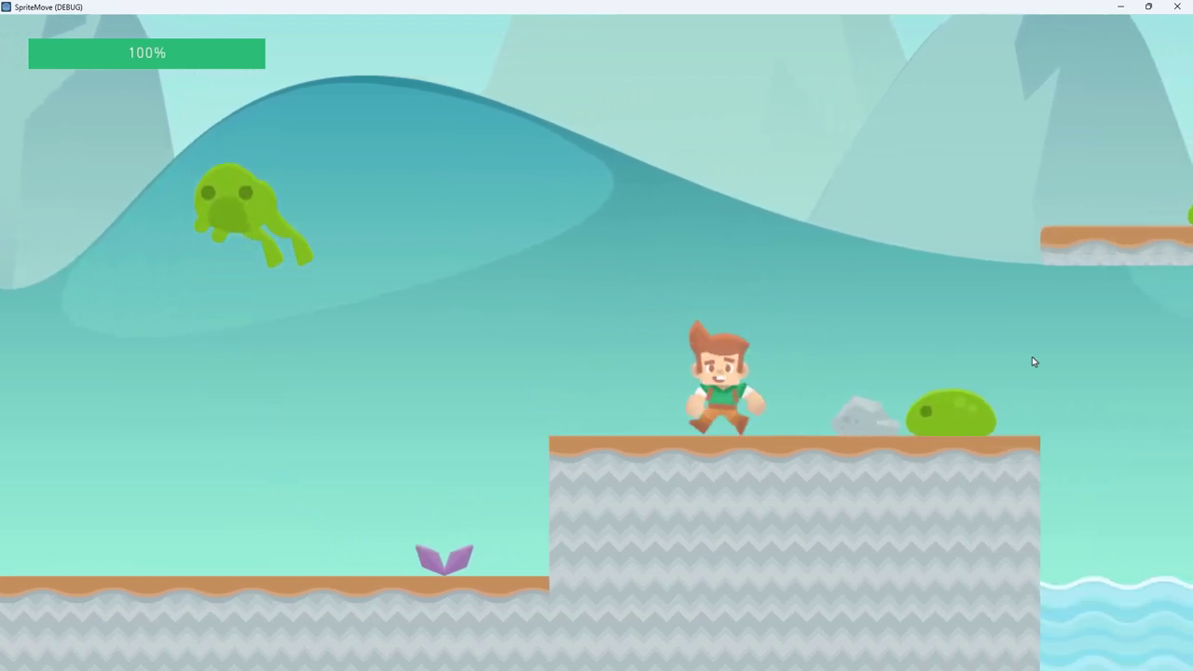
key(Right)
key(space)
key(Right)
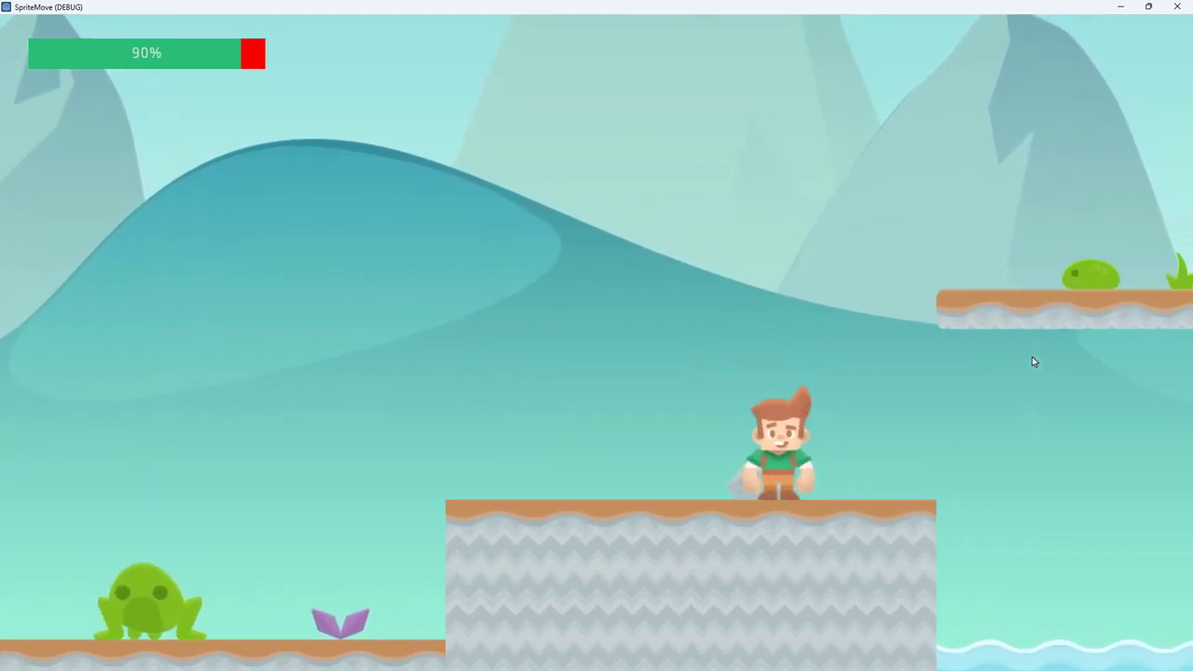
key(space)
key(Right)
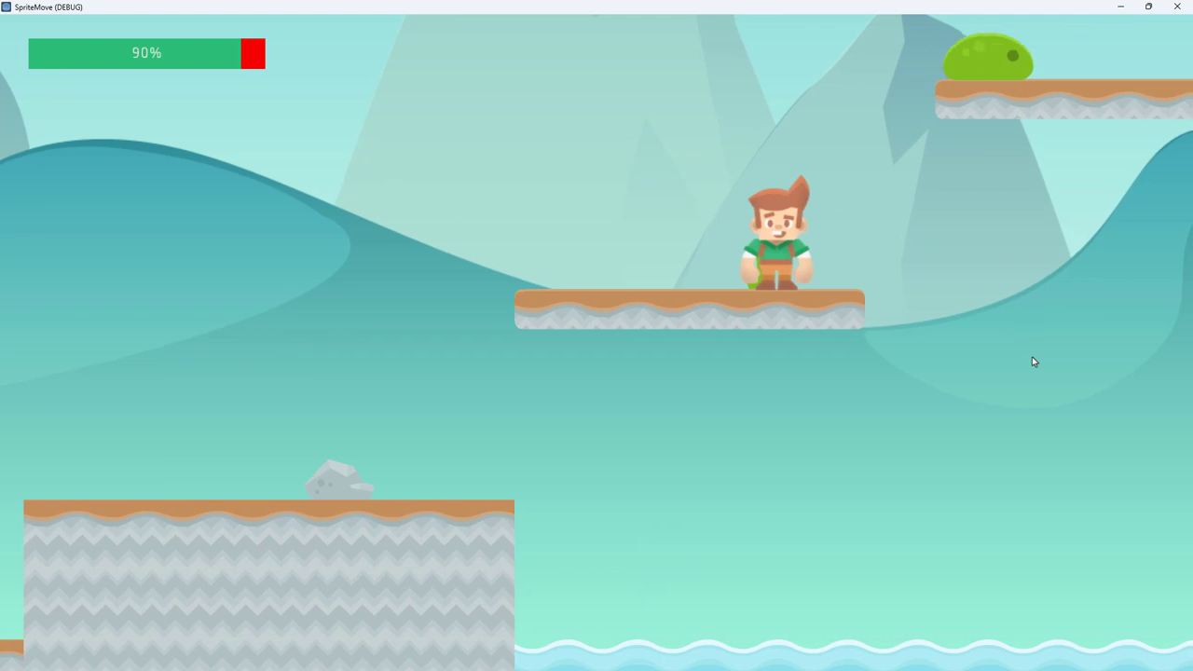
key(space)
key(space)
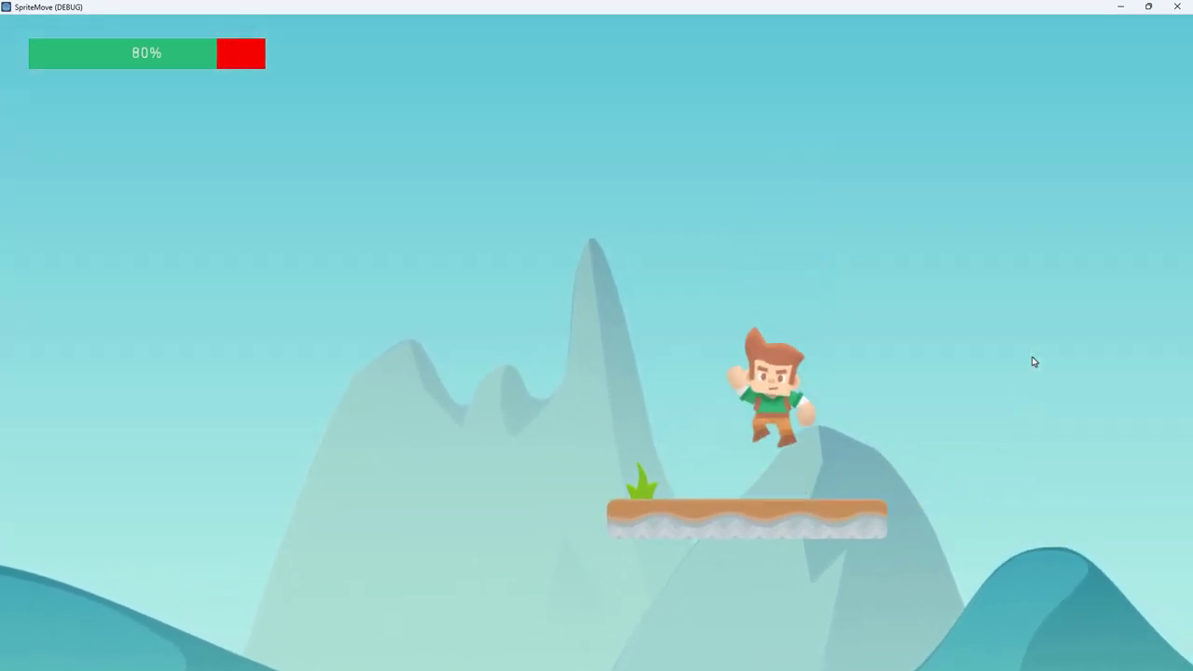
key(Right)
key(space)
Continue right over the floating platforms, attack once, then close the game window.
key(Right)
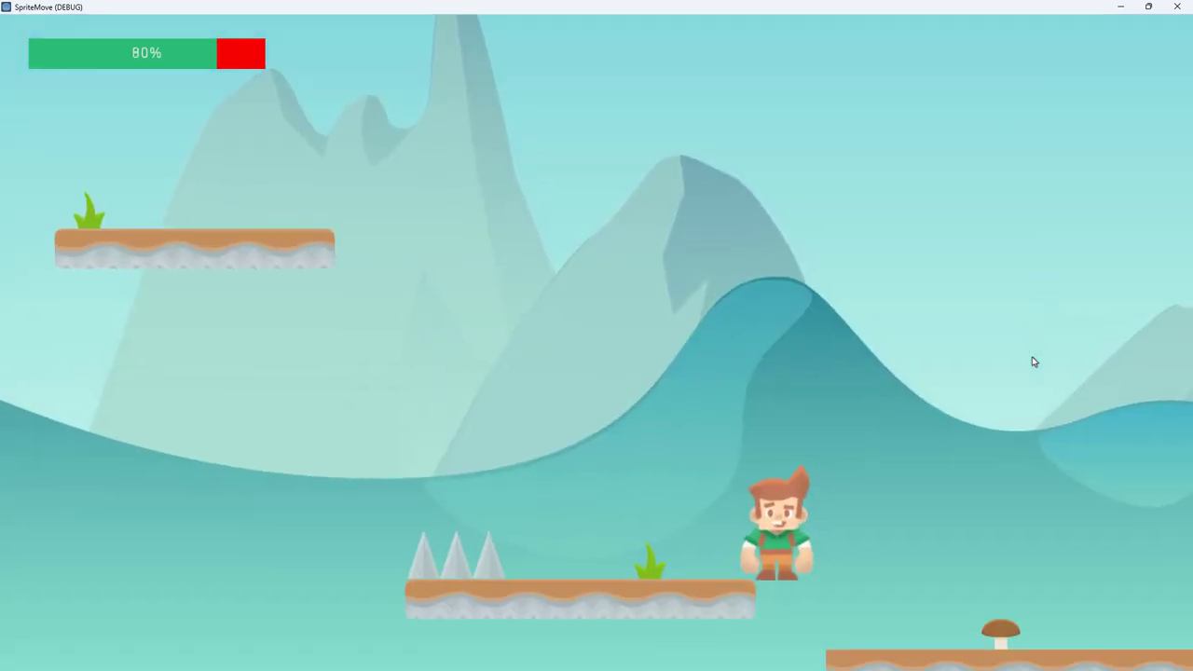
key(Right)
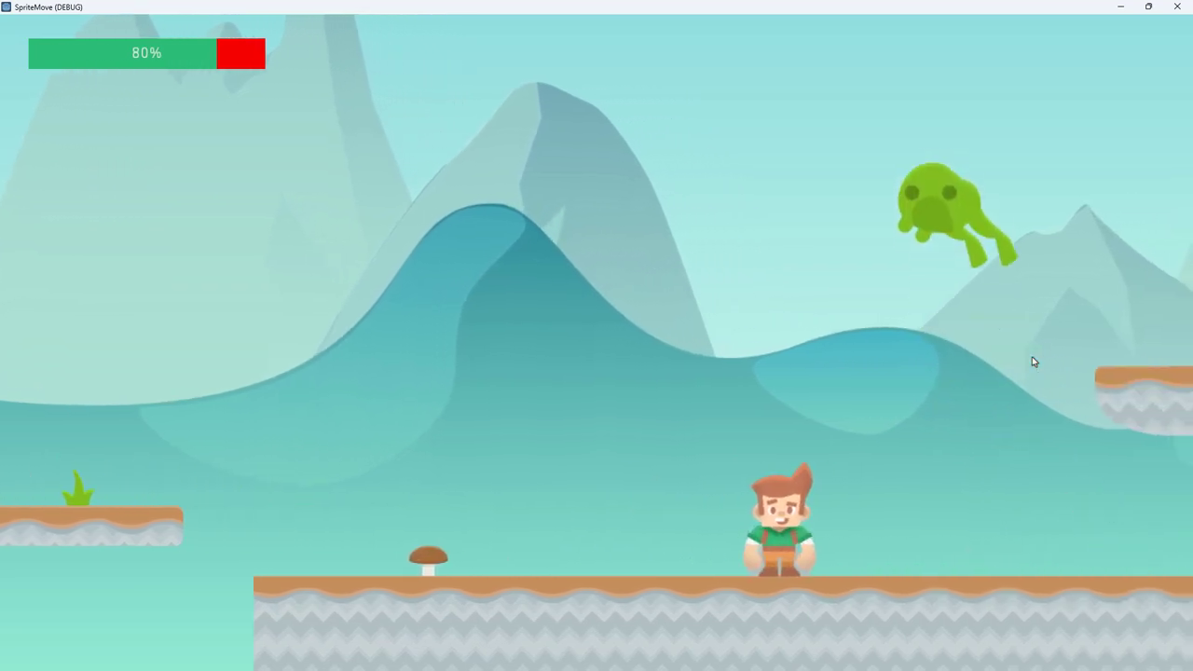
key(space)
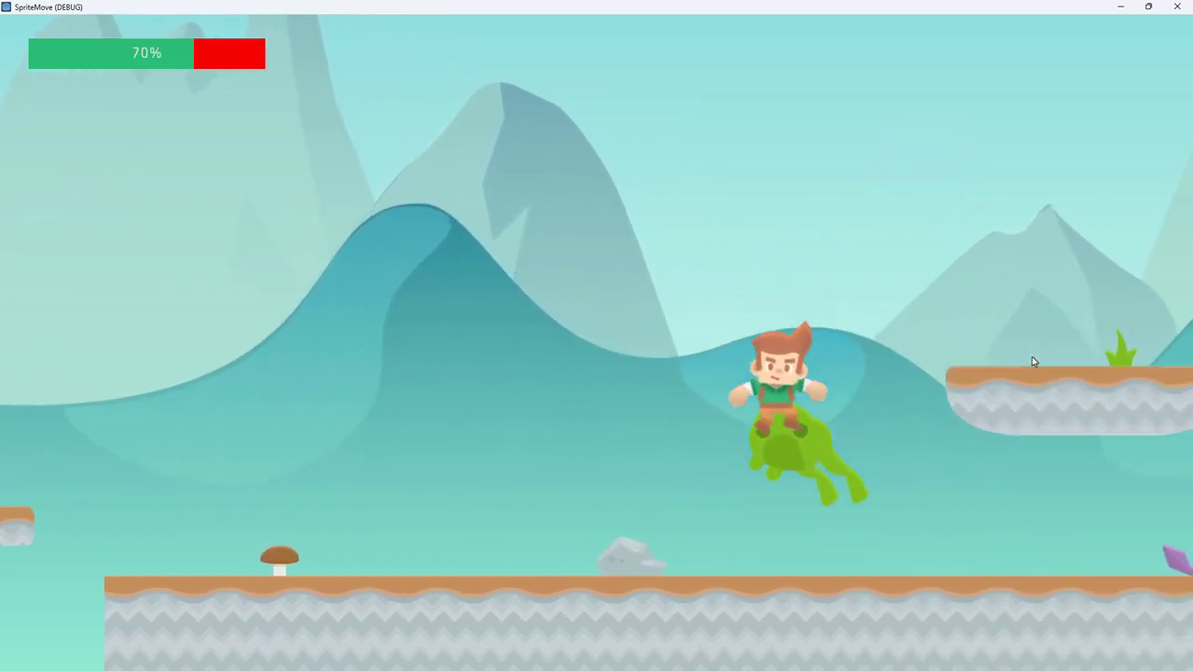
key(Right)
key(space)
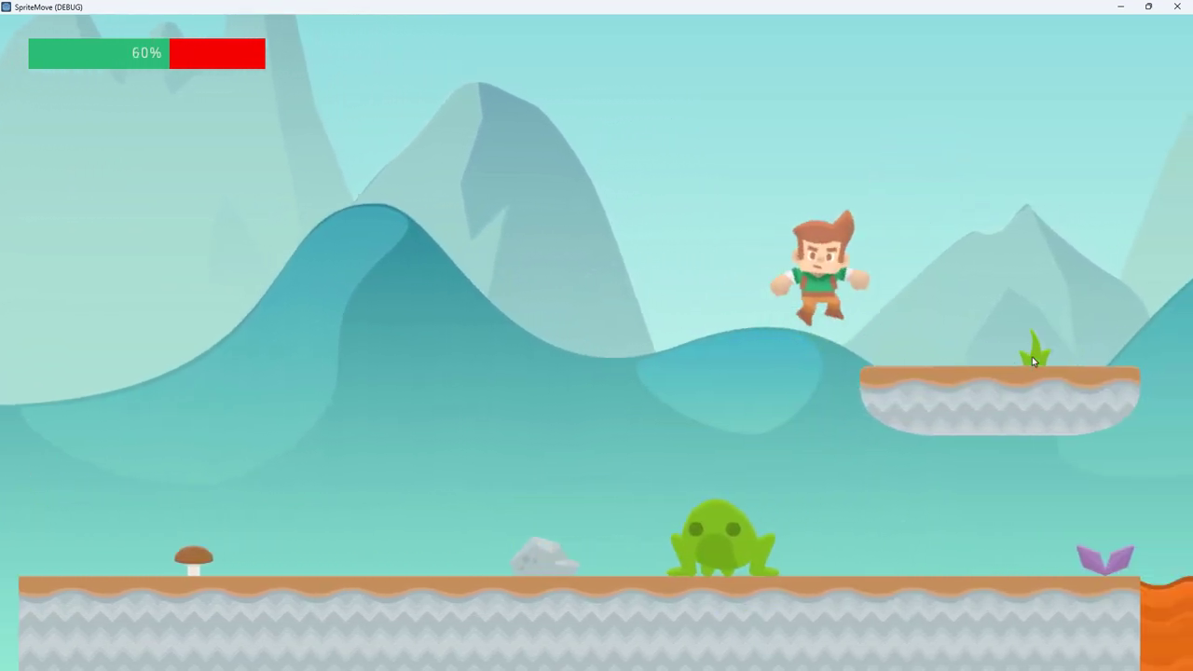
key(space)
key(Right)
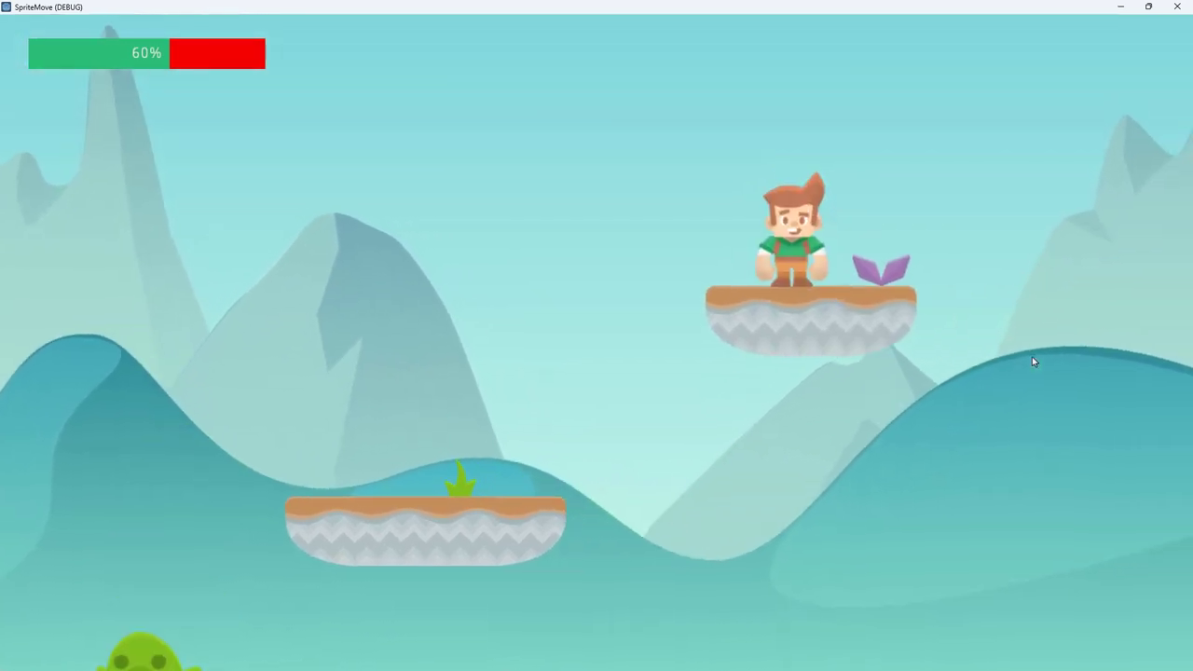
key(space)
key(Right)
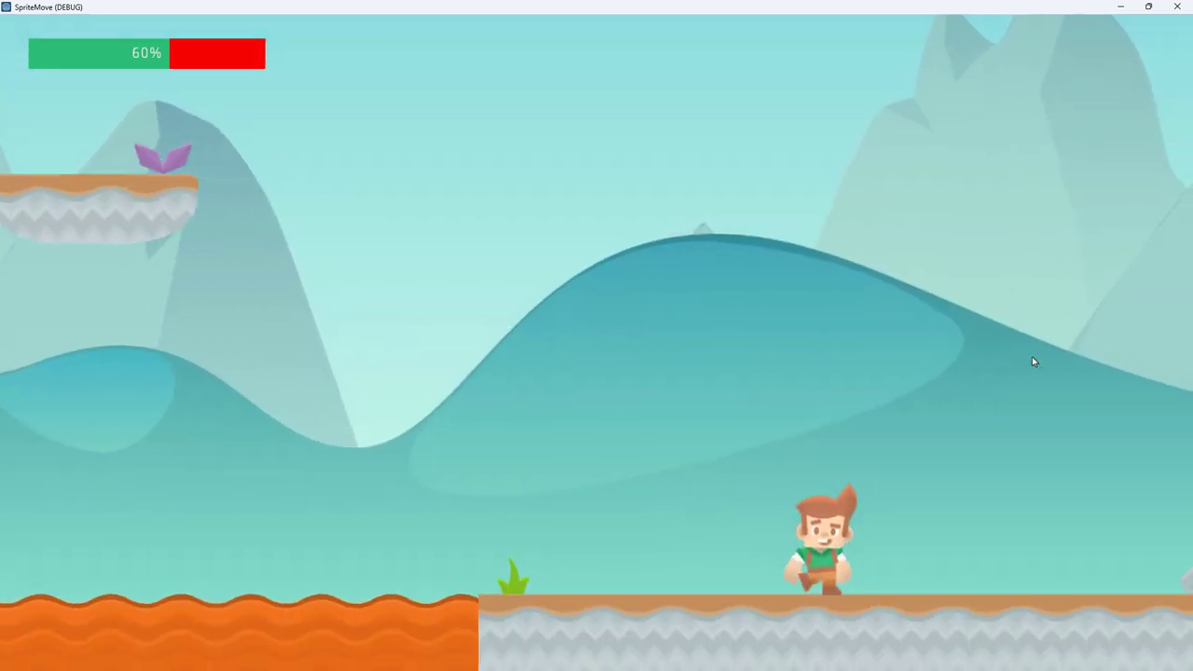
key(Left)
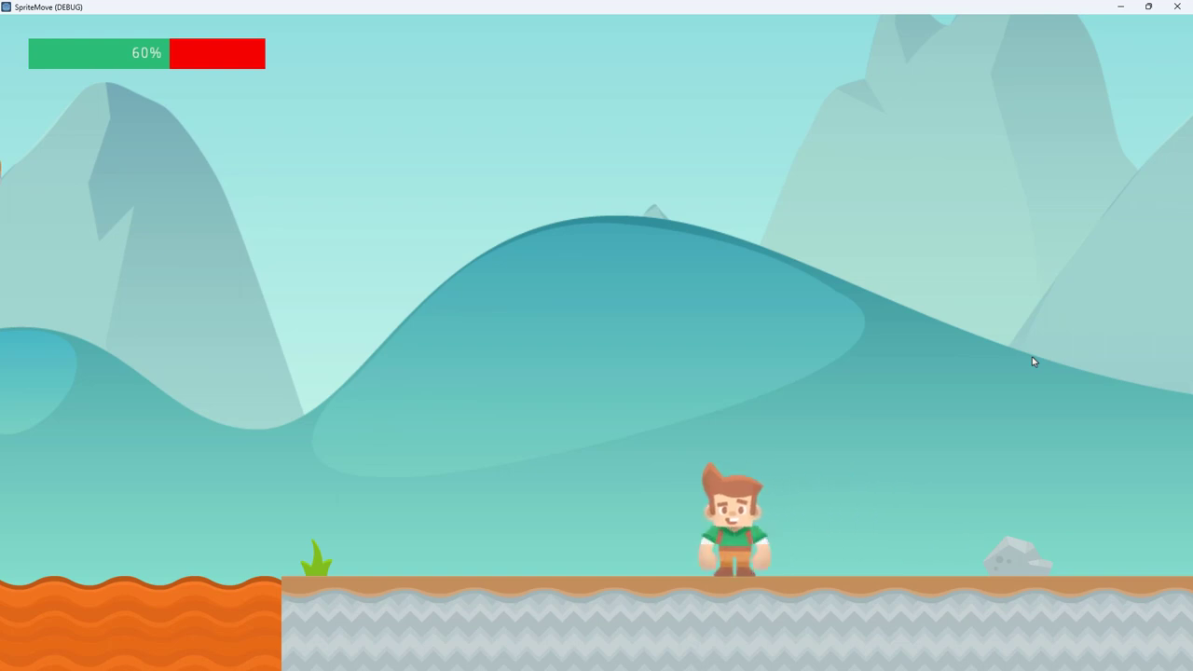
key(Right)
click(1032, 357)
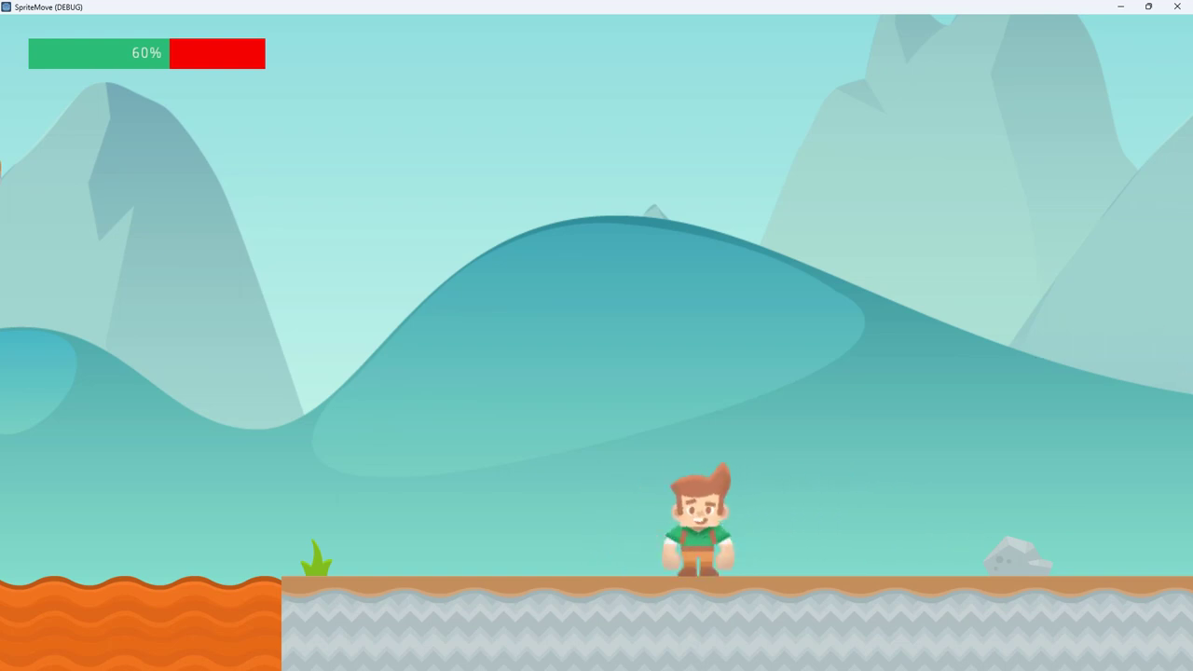
click(1182, 9)
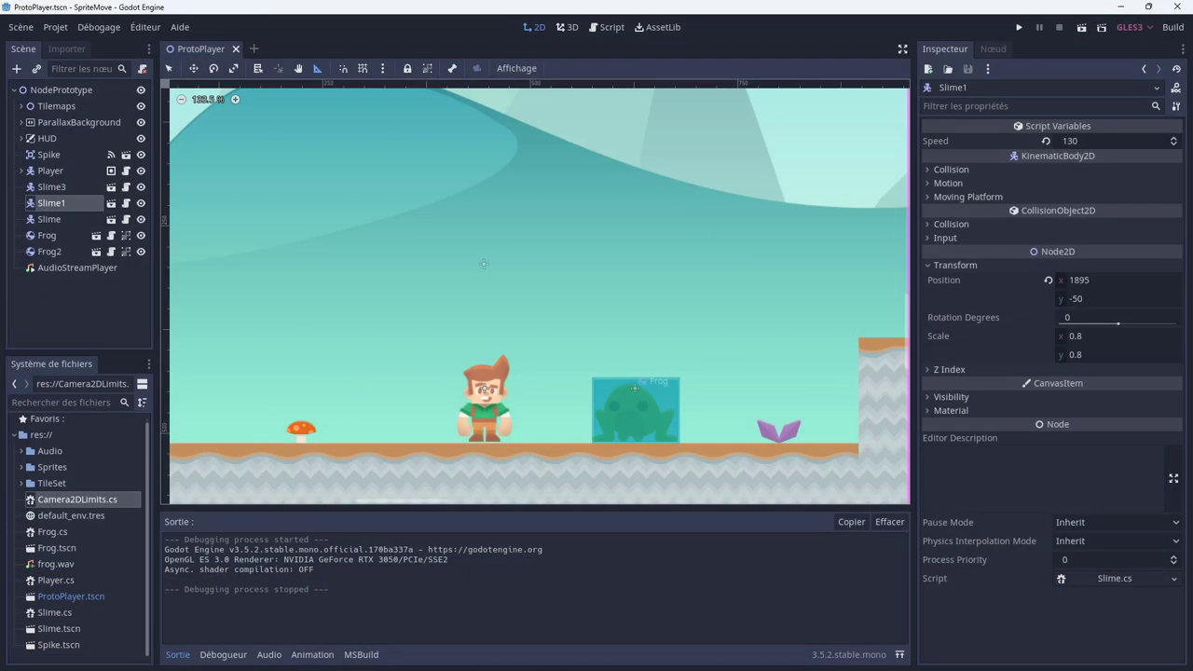